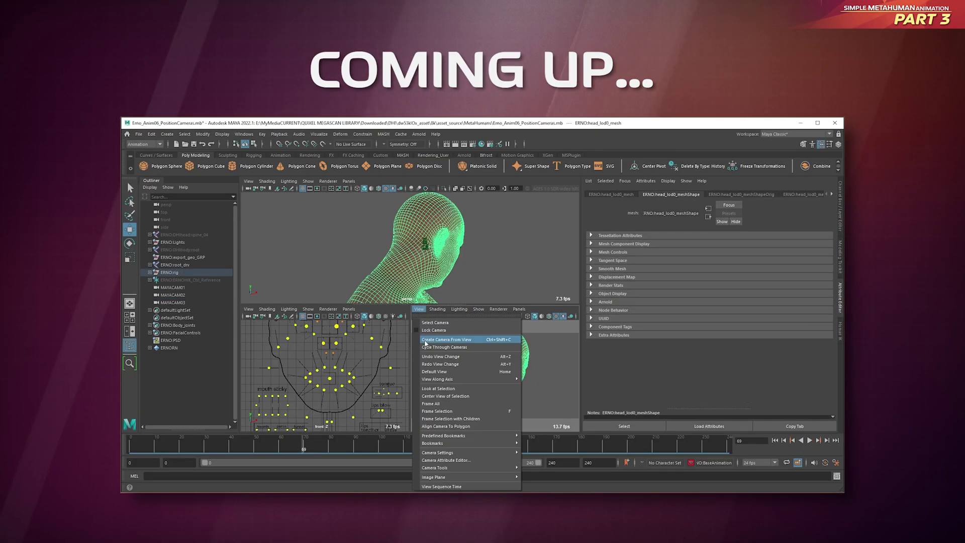
{"action": "left_click", "coordinate": [424, 341]}
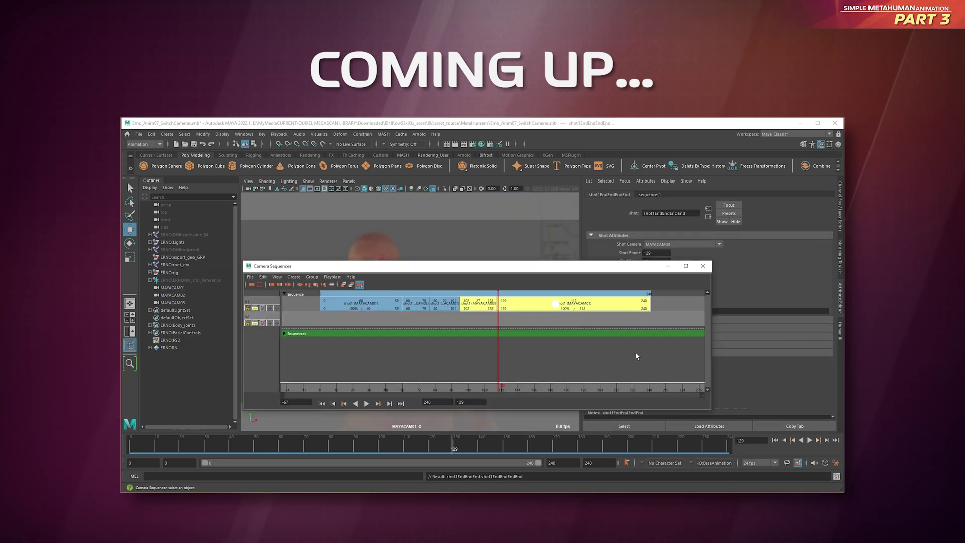
{"action": "left_click", "coordinate": [390, 441]}
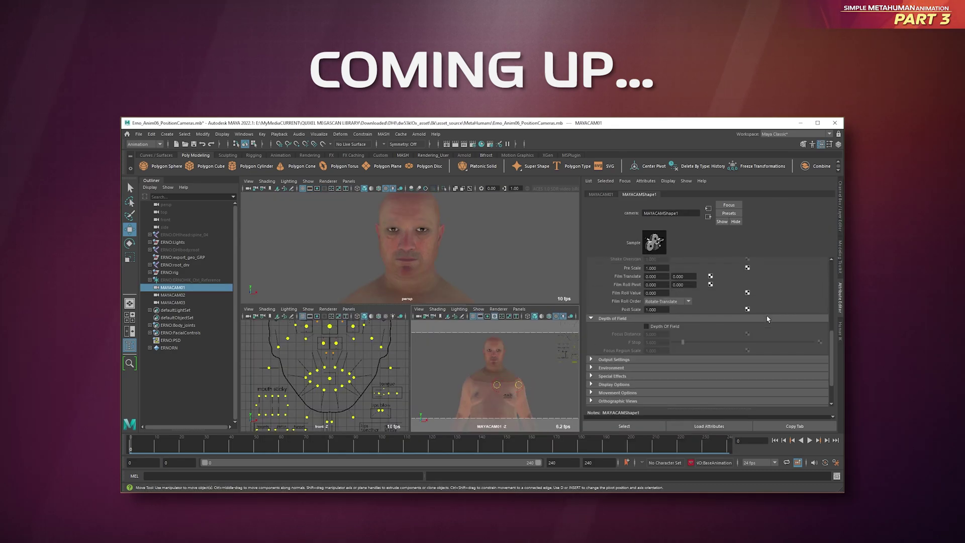
{"action": "left_click", "coordinate": [646, 326]}
{"action": "double_click", "coordinate": [656, 343]}
{"action": "type", "text": "100.000"}
{"action": "double_click", "coordinate": [656, 334]}
{"action": "type", "text": "100"}
{"action": "double_click", "coordinate": [656, 351]}
{"action": "type", "text": "0"}
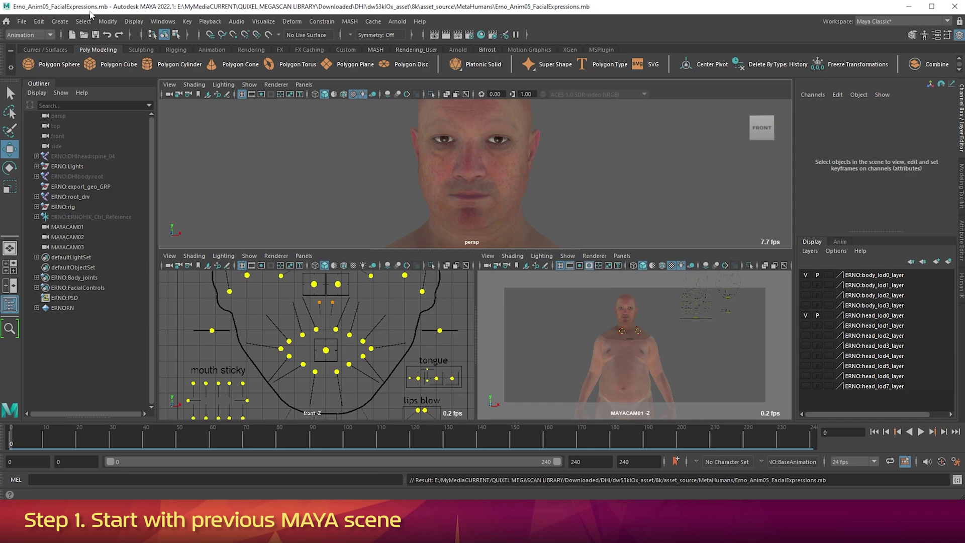
Save a copy of the scene as Erno_Anim06_PositionCameras.mb
{"action": "left_click", "coordinate": [22, 21]}
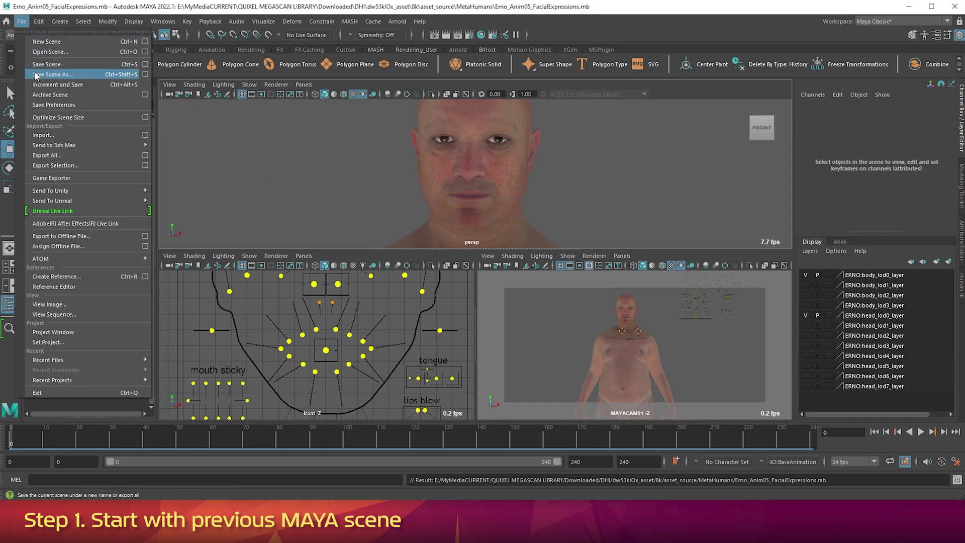
{"action": "left_click", "coordinate": [53, 75]}
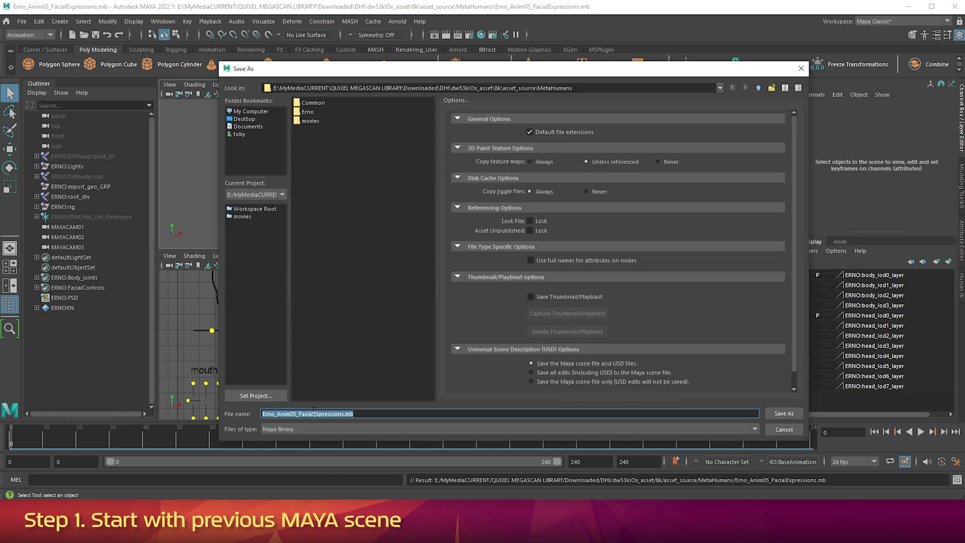
{"action": "left_click", "coordinate": [296, 413]}
{"action": "key", "text": "BackSpace"}
{"action": "type", "text": "6"}
{"action": "left_click_drag", "start_coordinate": [298, 413], "coordinate": [344, 413]}
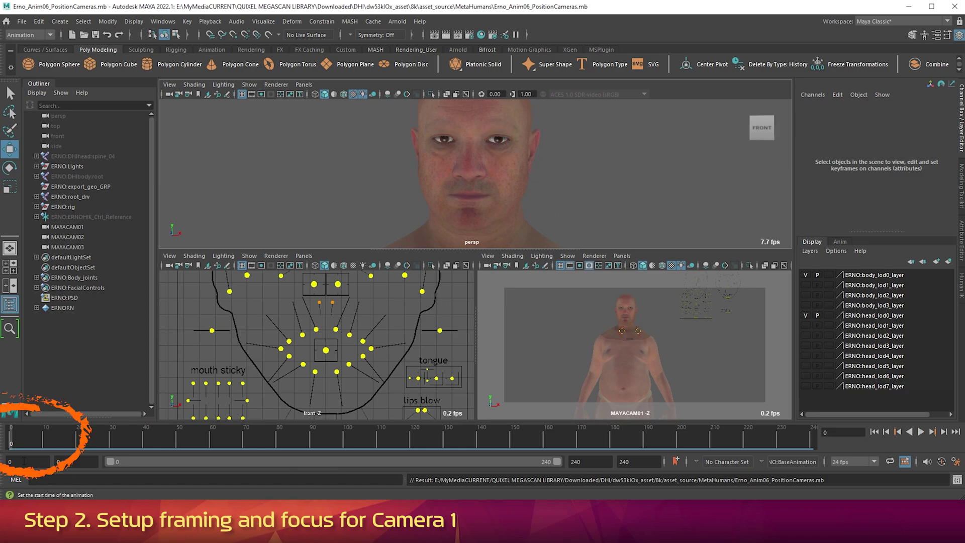
At frame 0, select MAYACAM01 with its attributes shown, and reframe it closer on the character's upper body
{"action": "left_click", "coordinate": [8, 445]}
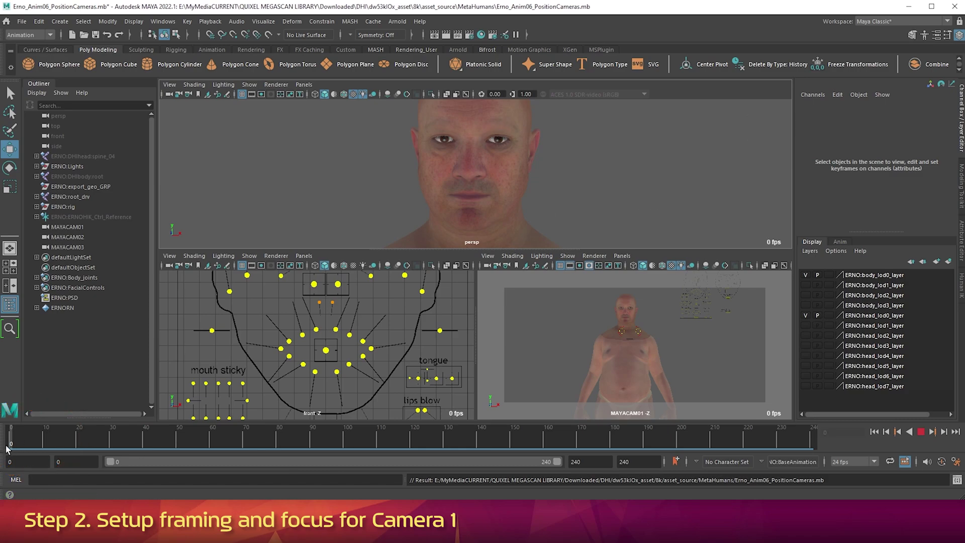
{"action": "left_click", "coordinate": [55, 227]}
{"action": "key", "text": "ctrl+a"}
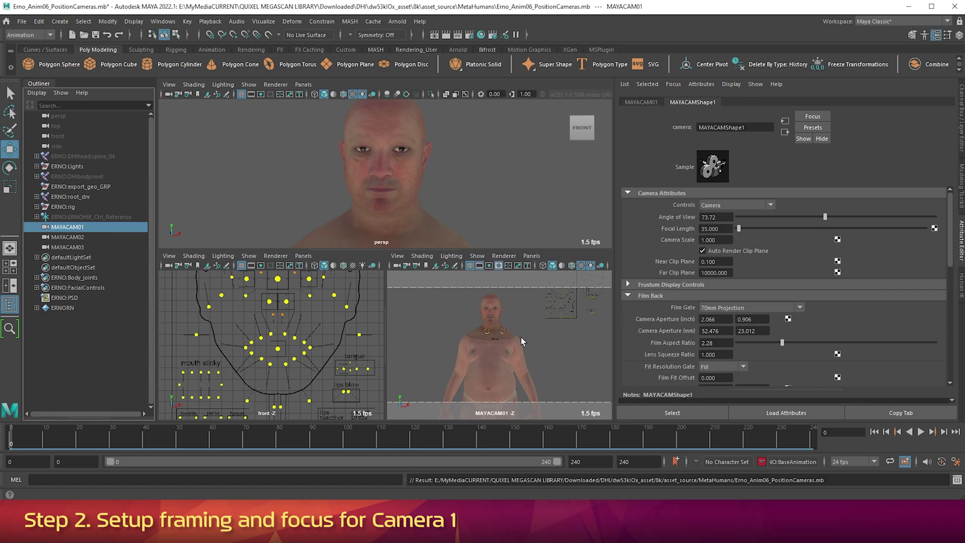
{"action": "scroll", "coordinate": [538, 352], "scroll_direction": "up", "scroll_amount": 3}
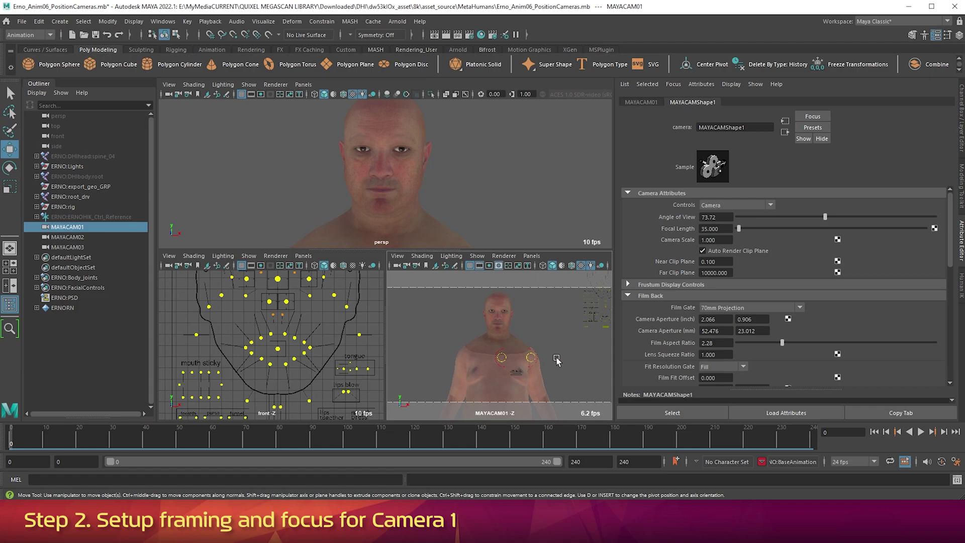
Enable Depth Of Field on MAYACAM01 and set its F Stop to 1
{"action": "scroll", "coordinate": [864, 268], "scroll_direction": "down", "scroll_amount": 10}
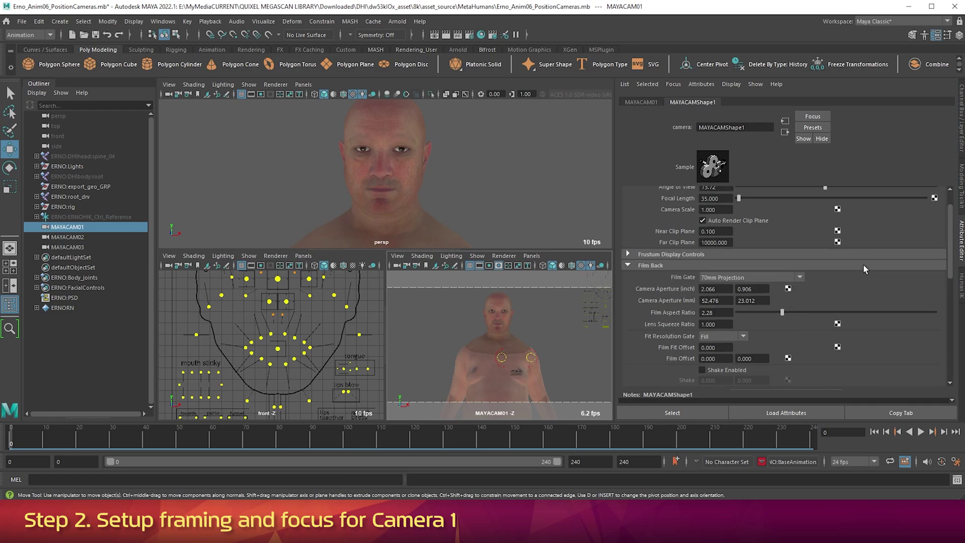
{"action": "scroll", "coordinate": [863, 264], "scroll_direction": "down", "scroll_amount": 2}
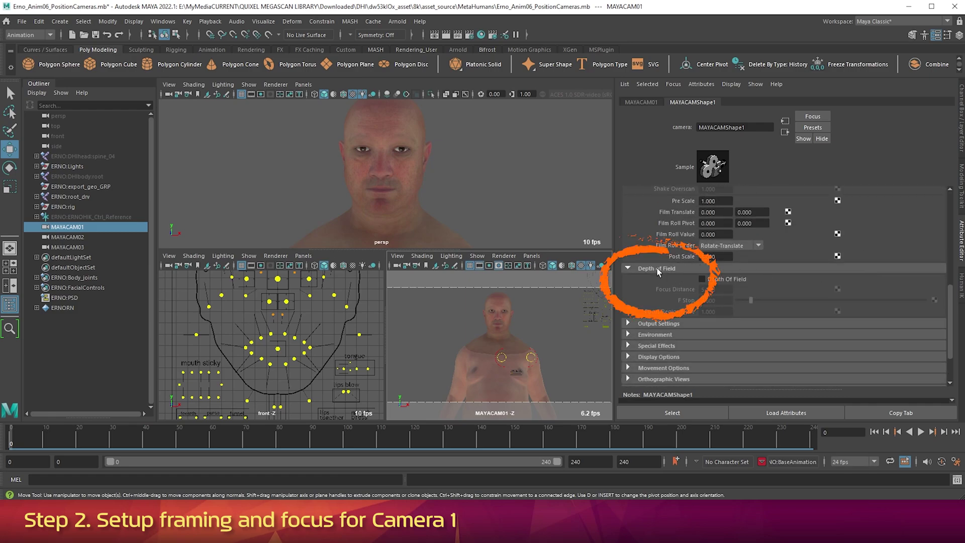
{"action": "left_click", "coordinate": [703, 280]}
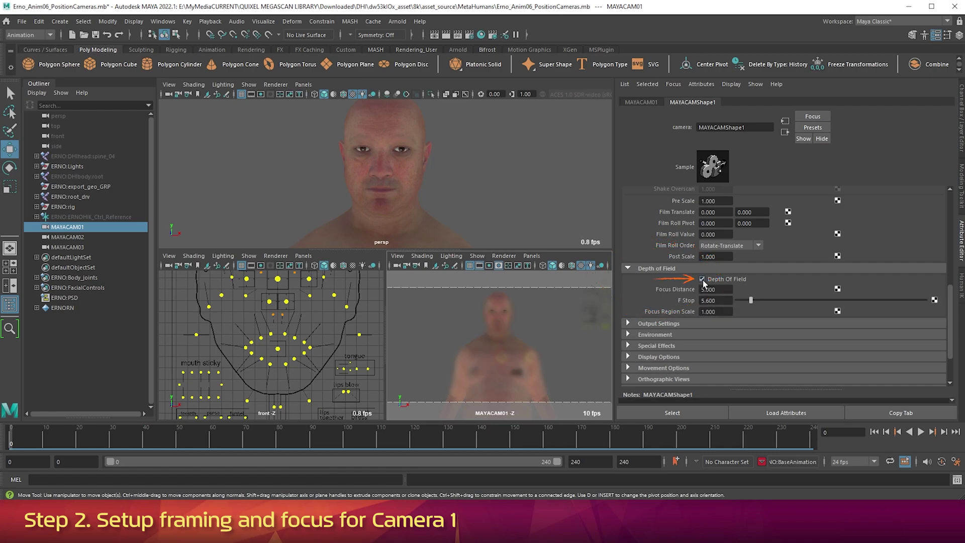
{"action": "left_click", "coordinate": [714, 300]}
{"action": "type", "text": "1"}
{"action": "key", "text": "Return"}
Try focus distances of 100 and 105 on MAYACAM01, ending on 100
{"action": "left_click", "coordinate": [722, 290]}
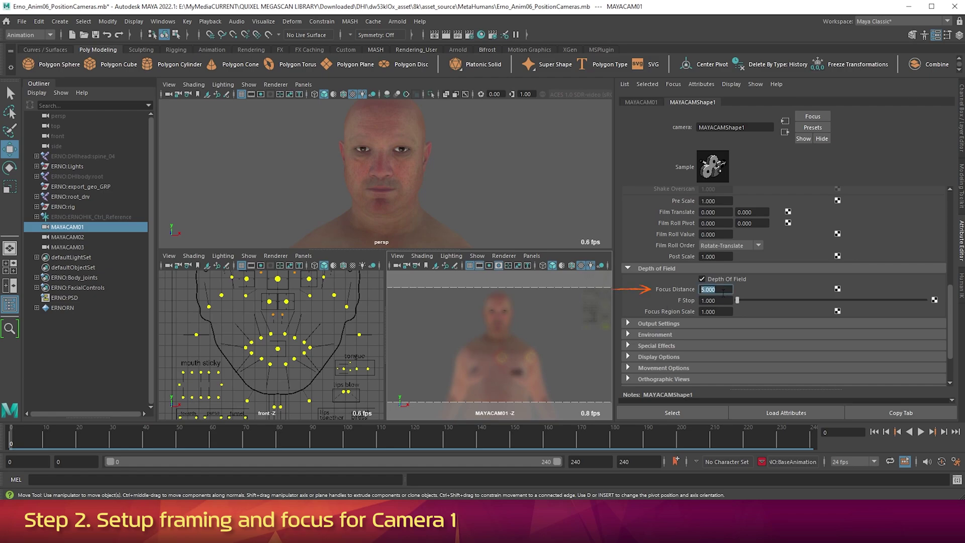
{"action": "type", "text": "100"}
{"action": "key", "text": "Return"}
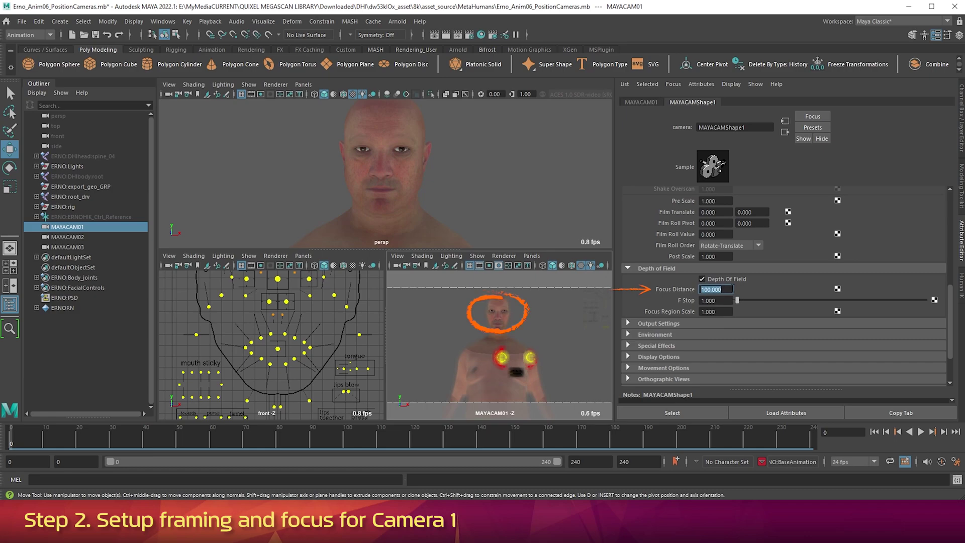
{"action": "type", "text": "105"}
{"action": "key", "text": "Return"}
{"action": "type", "text": "100"}
{"action": "key", "text": "Return"}
Narrow MAYACAM01's in-focus area by setting Focus Region Scale to 0.05
{"action": "key", "text": "Tab"}
{"action": "key", "text": "Tab"}
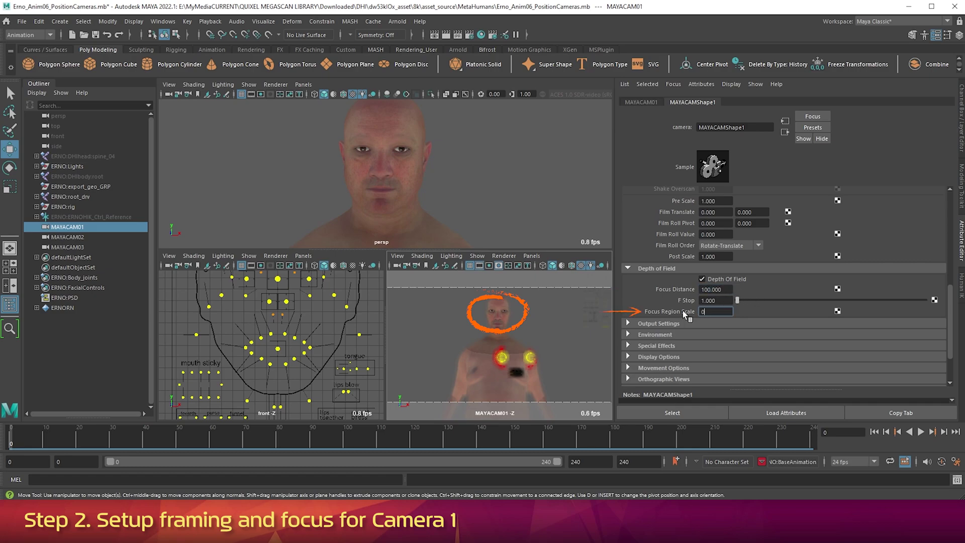
{"action": "type", "text": "0.05"}
{"action": "key", "text": "Return"}
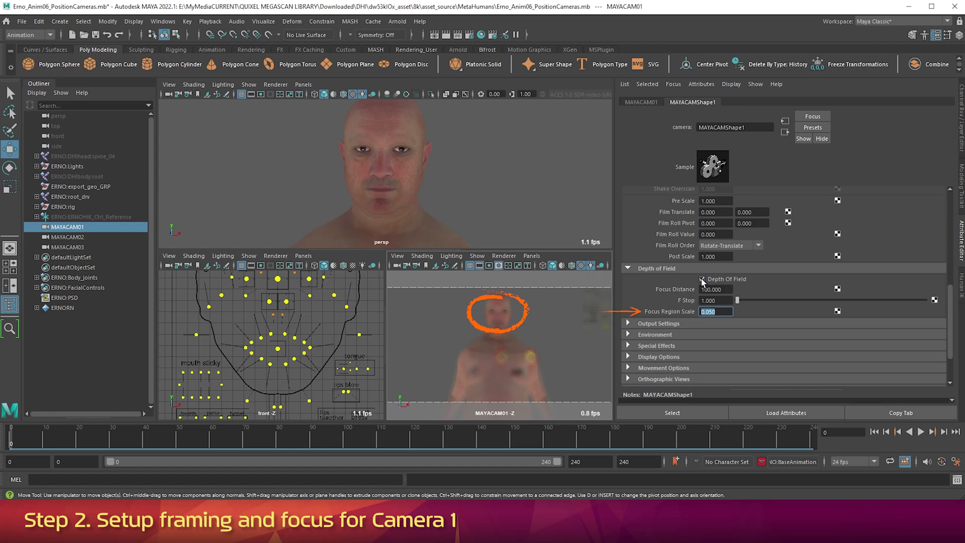
Try focus distances of 120 and 90 on MAYACAM01, and settle on 95
{"action": "left_click", "coordinate": [722, 286]}
{"action": "type", "text": "120"}
{"action": "key", "text": "Return"}
{"action": "type", "text": "90"}
{"action": "key", "text": "Return"}
{"action": "type", "text": "95"}
{"action": "key", "text": "Return"}
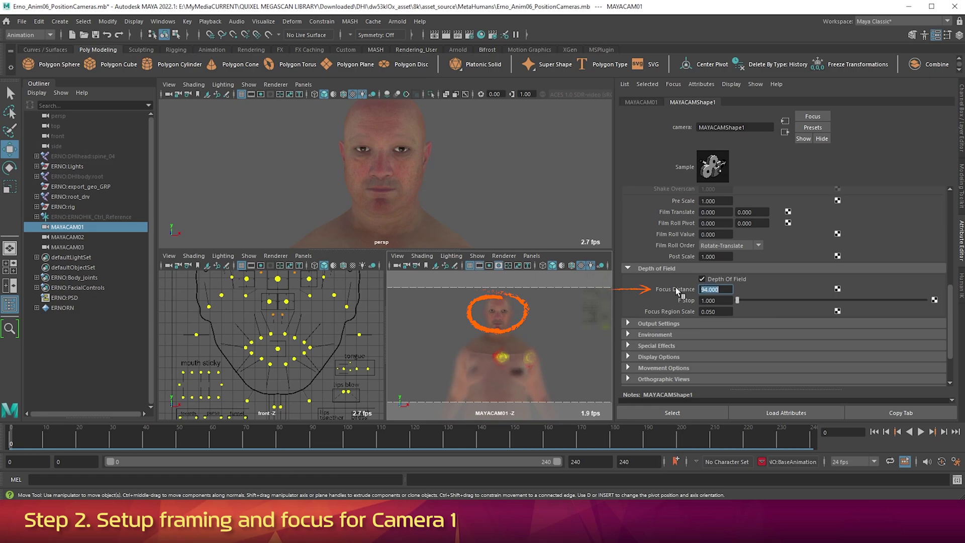
Set MAYACAM01's Focus Region Scale to 1
{"action": "left_click", "coordinate": [718, 311]}
{"action": "type", "text": "1"}
{"action": "key", "text": "Return"}
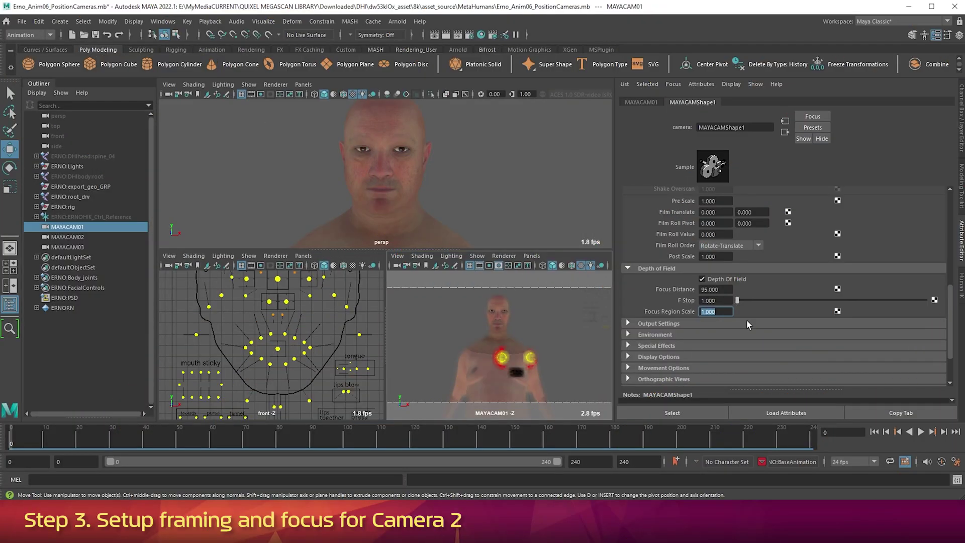
Switch the MAYACAM01 viewport to look through MAYACAM02 and turn on its Film Gate
{"action": "left_click", "coordinate": [529, 256]}
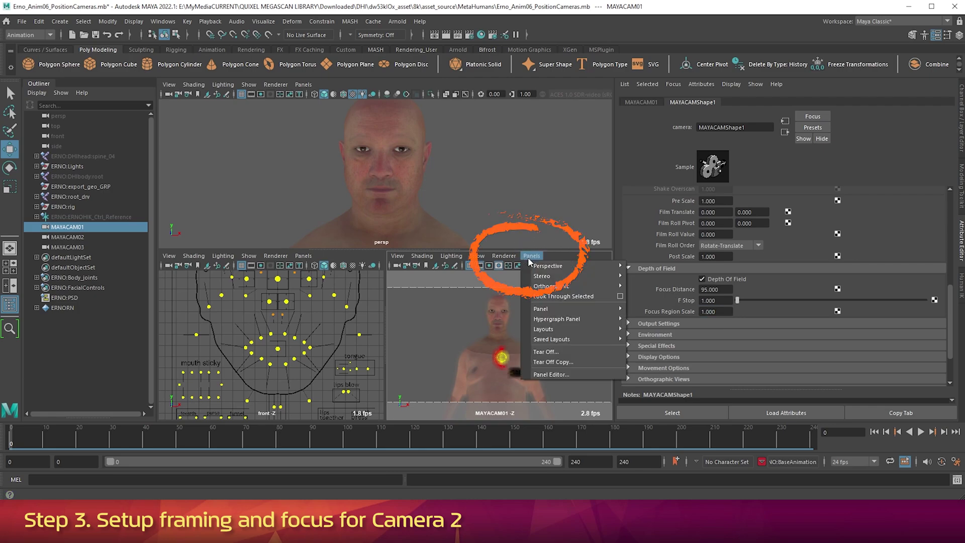
{"action": "mouse_move", "coordinate": [545, 269]}
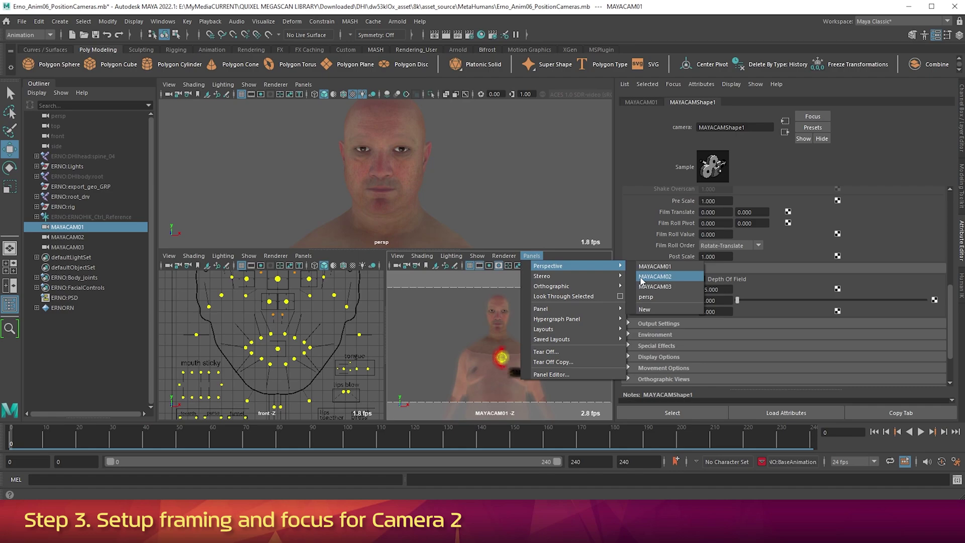
{"action": "left_click", "coordinate": [640, 276]}
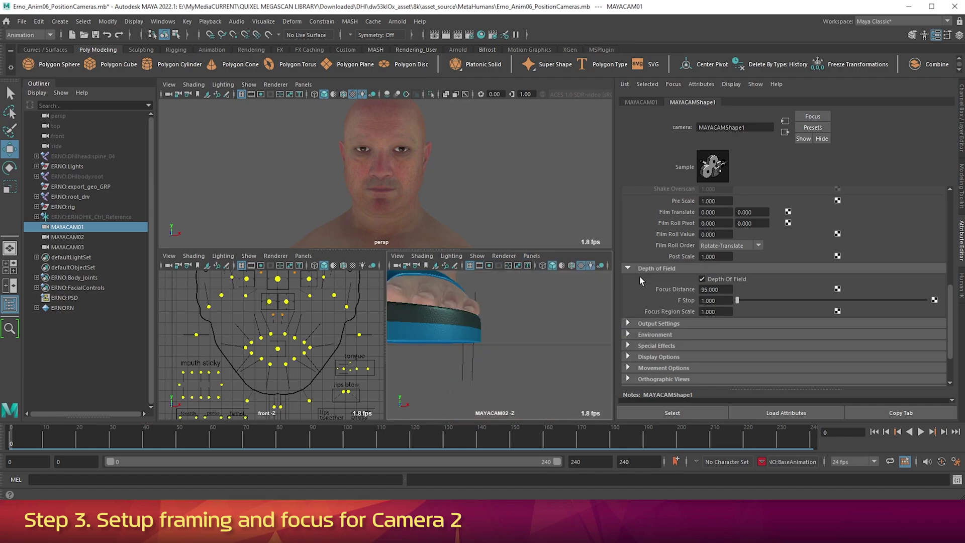
{"action": "left_click", "coordinate": [397, 256]}
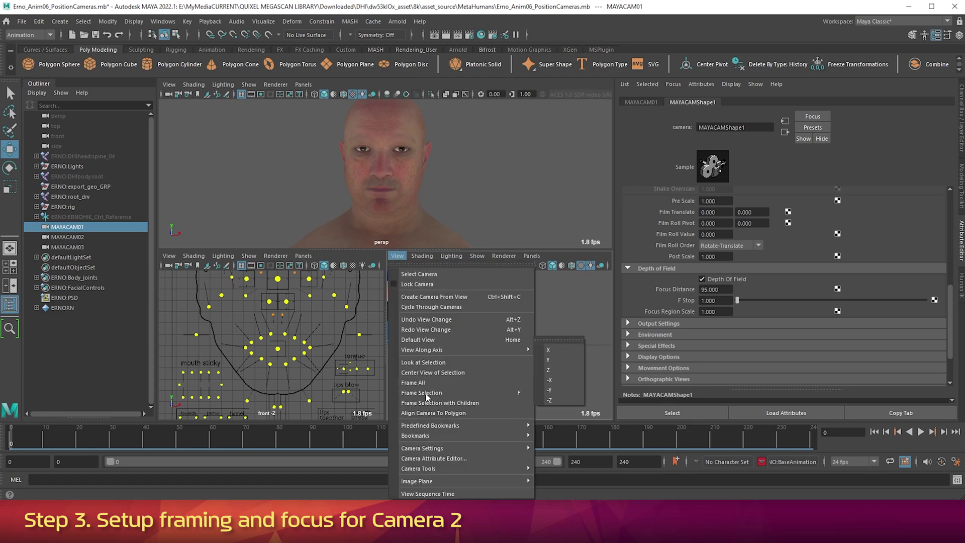
{"action": "mouse_move", "coordinate": [422, 452]}
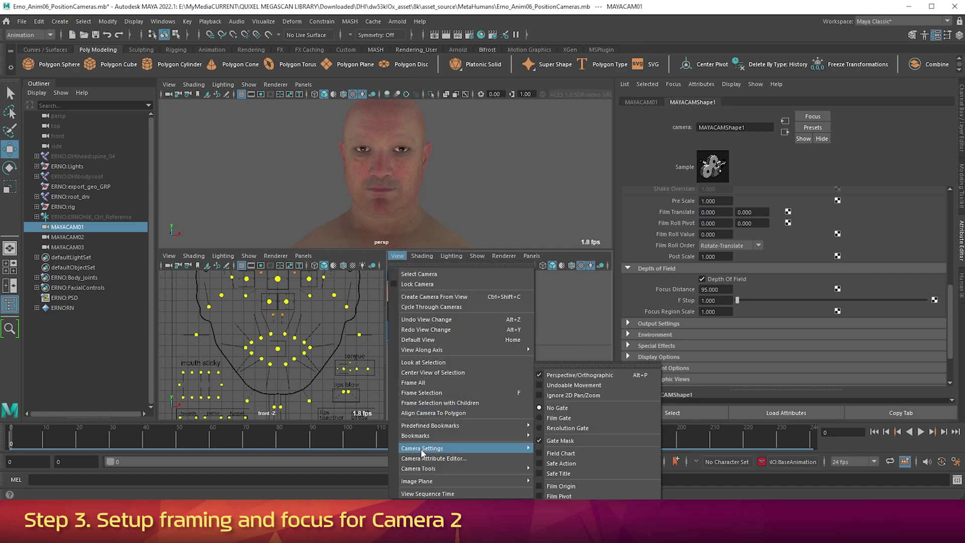
{"action": "left_click", "coordinate": [568, 421]}
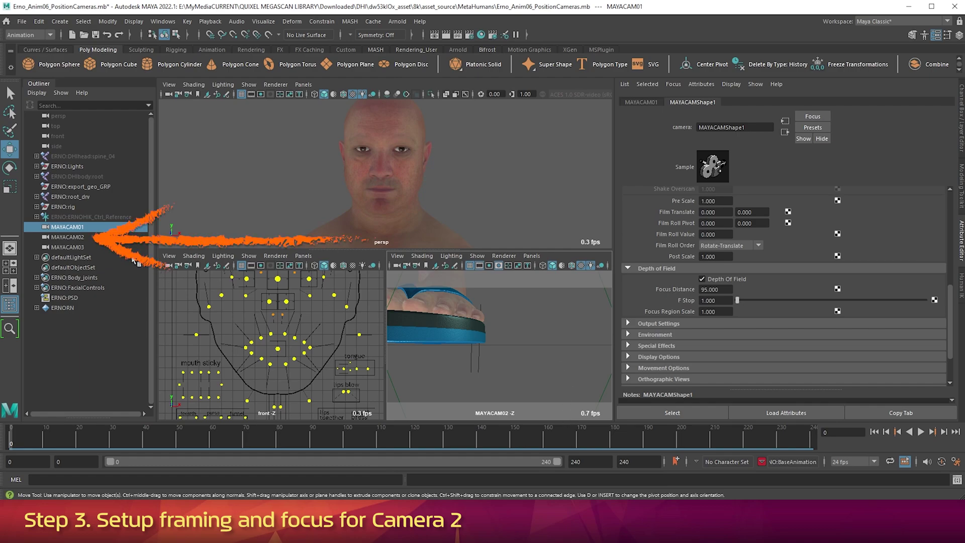
Select MAYACAM02 and, at frame 69, frame it on the character's turned head and shoulders
{"action": "left_click", "coordinate": [56, 238]}
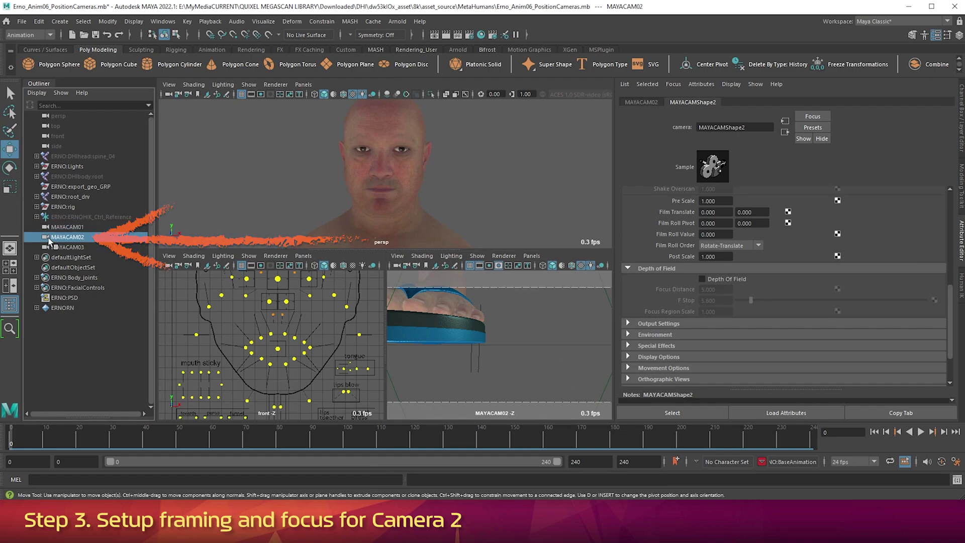
{"action": "scroll", "coordinate": [810, 269], "scroll_direction": "up", "scroll_amount": 5}
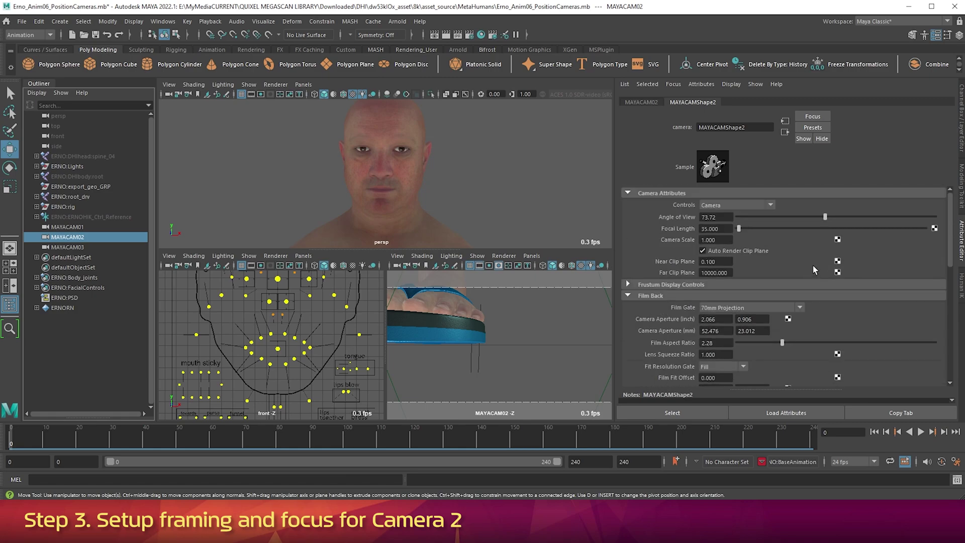
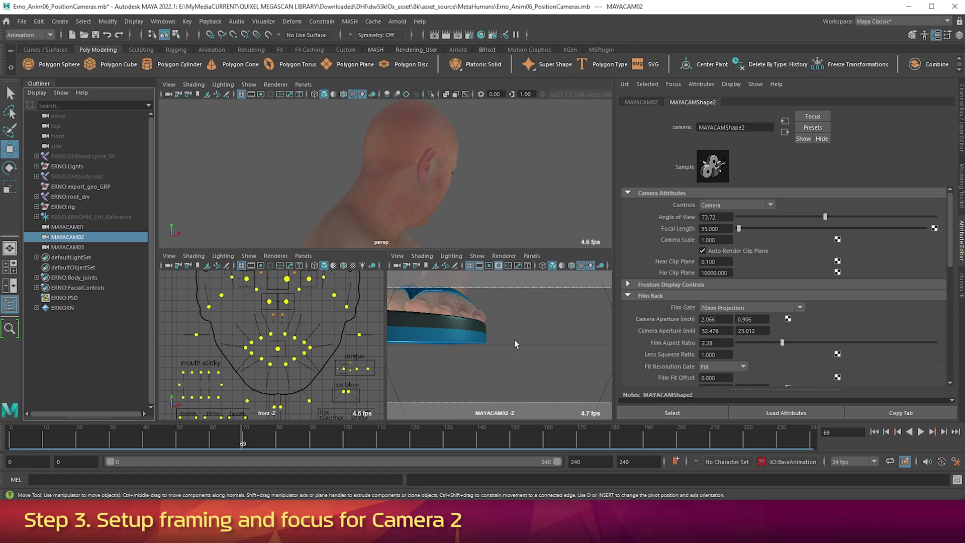
{"action": "right_click_drag", "start_coordinate": [514, 339], "coordinate": [537, 375], "text": "alt"}
{"action": "middle_click_drag", "start_coordinate": [538, 374], "coordinate": [555, 355], "text": "alt"}
{"action": "left_click_drag", "start_coordinate": [555, 355], "coordinate": [550, 355], "text": "alt"}
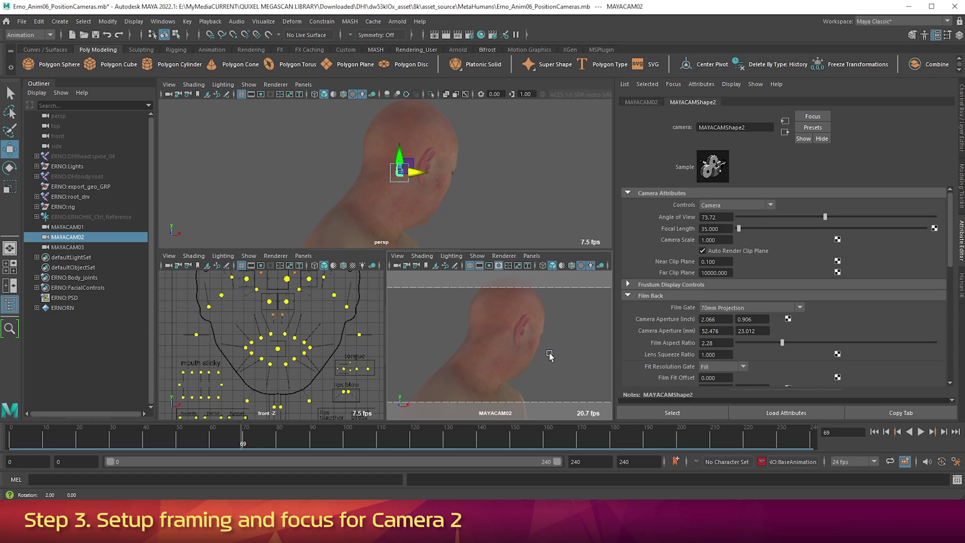
Select the character's head mesh and aim MAYACAM02 with Look at Selection
{"action": "left_click", "coordinate": [525, 350]}
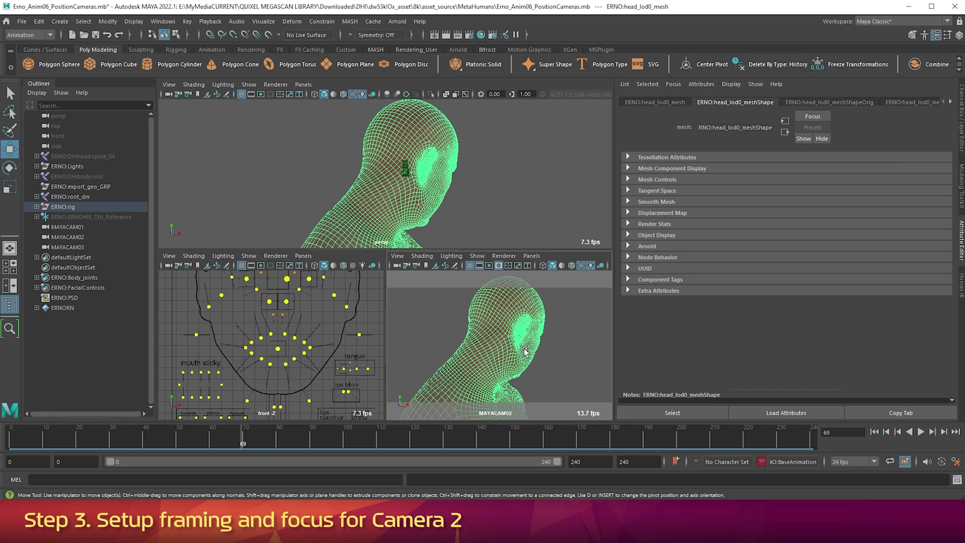
{"action": "left_click", "coordinate": [397, 256]}
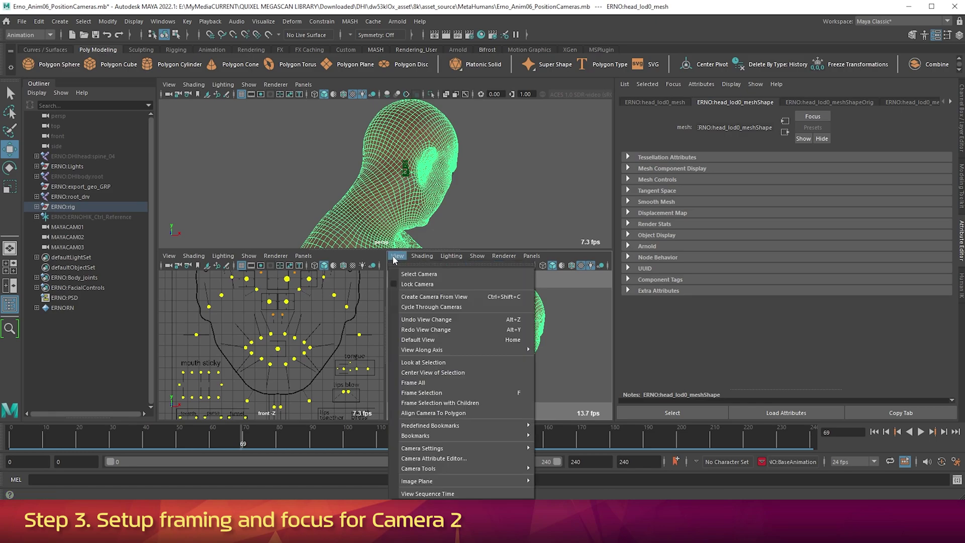
{"action": "left_click", "coordinate": [414, 363]}
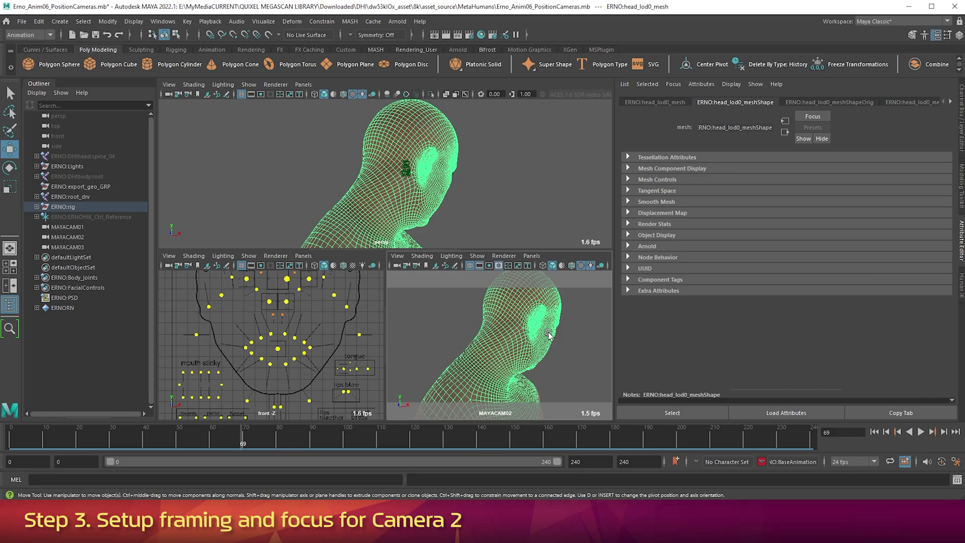
Orbit MAYACAM02 around the head to a close view of the face, and deselect the head mesh
{"action": "left_click_drag", "start_coordinate": [548, 333], "coordinate": [369, 336], "text": "alt"}
{"action": "right_click_drag", "start_coordinate": [370, 336], "coordinate": [488, 352], "text": "alt"}
{"action": "left_click", "coordinate": [585, 352]}
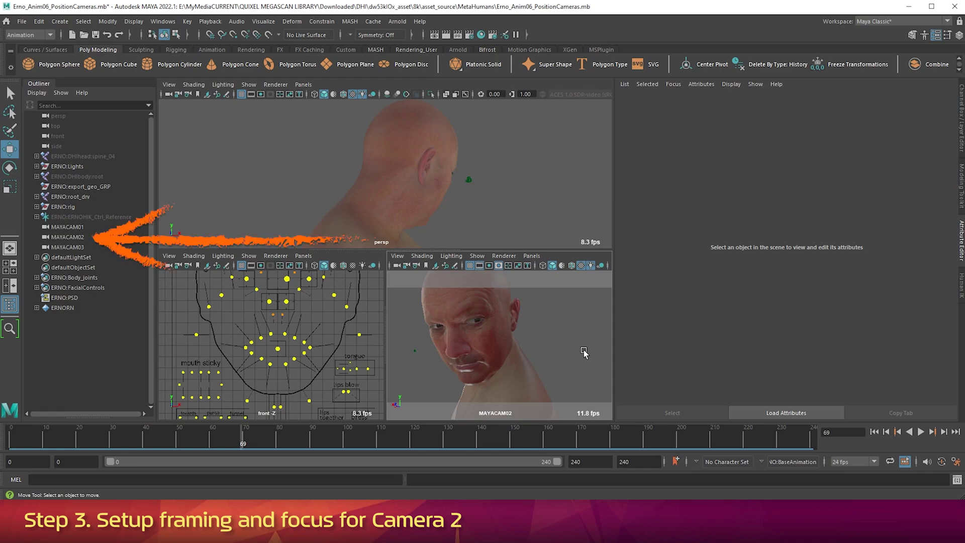
Select MAYACAM02 and enable its Depth Of Field
{"action": "left_click", "coordinate": [66, 237]}
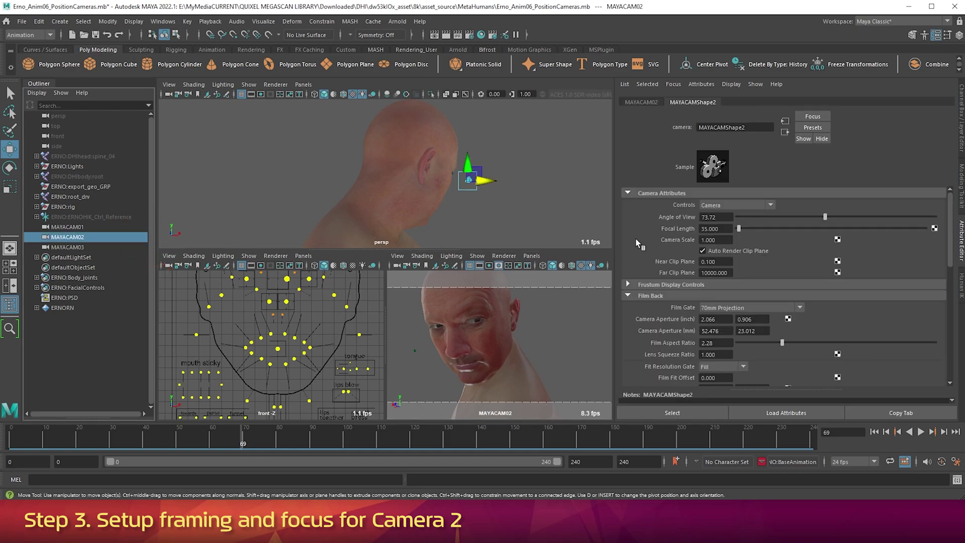
{"action": "scroll", "coordinate": [719, 274], "scroll_direction": "down", "scroll_amount": 5}
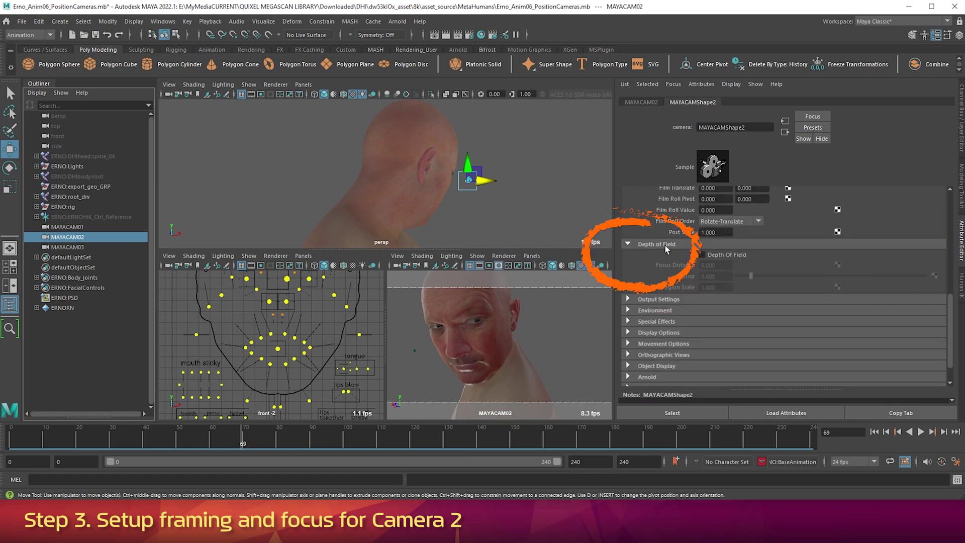
{"action": "left_click", "coordinate": [710, 254]}
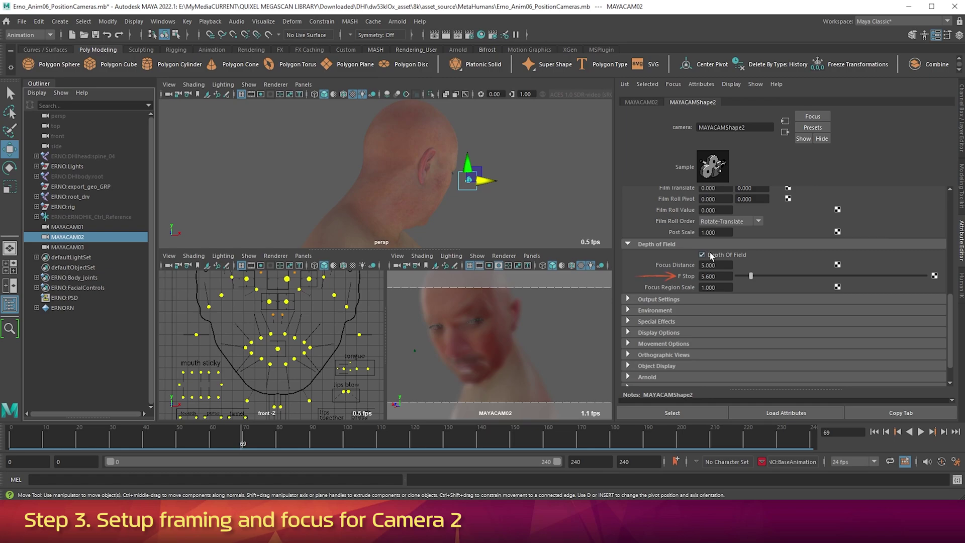
Set MAYACAM02's F Stop to 1
{"action": "left_click", "coordinate": [714, 276]}
{"action": "type", "text": "1"}
{"action": "key", "text": "Return"}
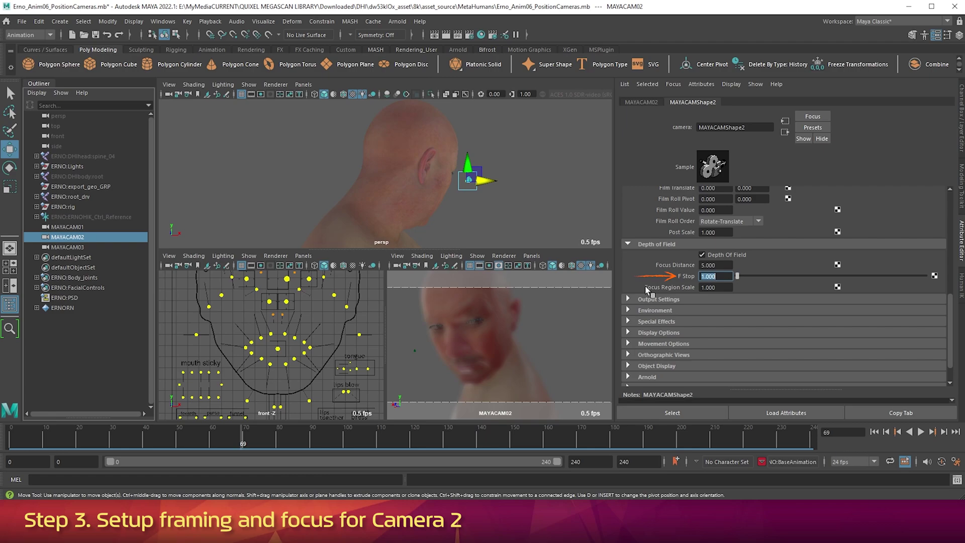
Bring the face into focus by trying MAYACAM02 Focus Distance values of 40, 30 and 20, settling on 26
{"action": "key", "text": "shift+Tab"}
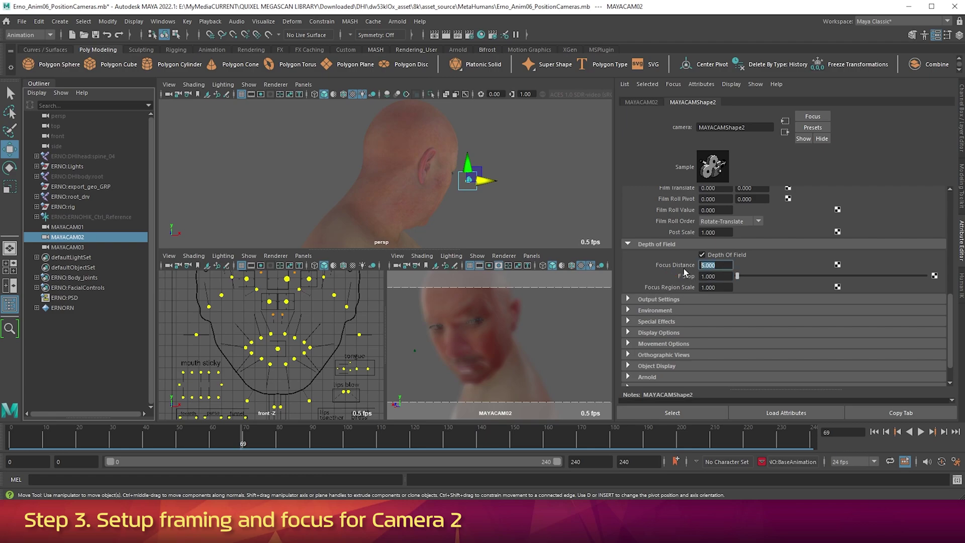
{"action": "type", "text": "40"}
{"action": "key", "text": "Return"}
{"action": "type", "text": "30"}
{"action": "key", "text": "Return"}
{"action": "type", "text": "20"}
{"action": "key", "text": "Return"}
{"action": "type", "text": "26"}
{"action": "key", "text": "Return"}
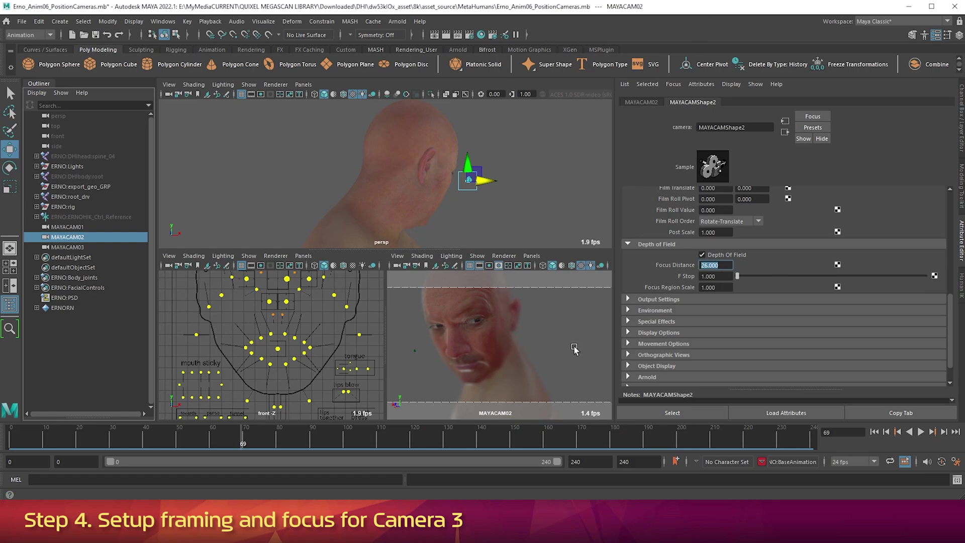
Switch the MAYACAM02 viewport to look through MAYACAM03 and display its Film Gate
{"action": "left_click", "coordinate": [533, 256]}
{"action": "mouse_move", "coordinate": [538, 267]}
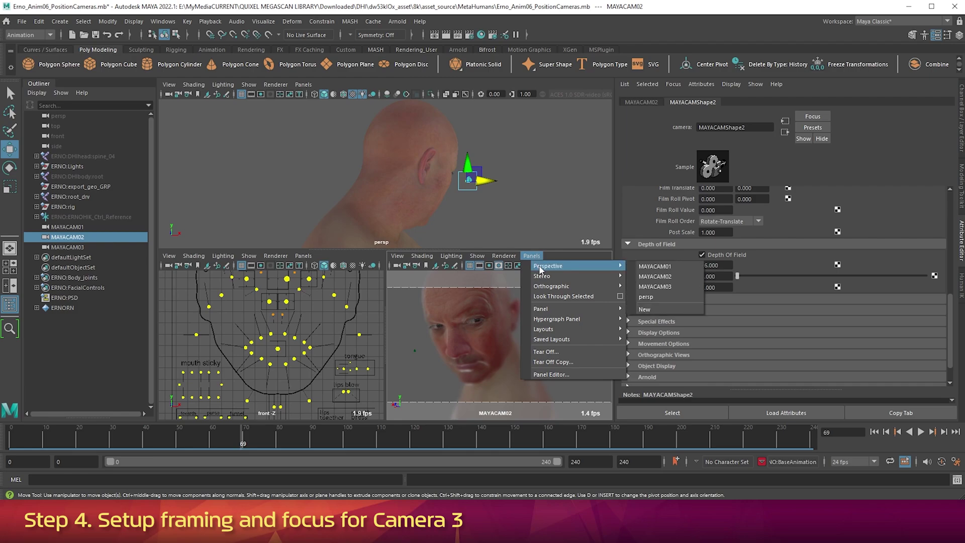
{"action": "left_click", "coordinate": [656, 286]}
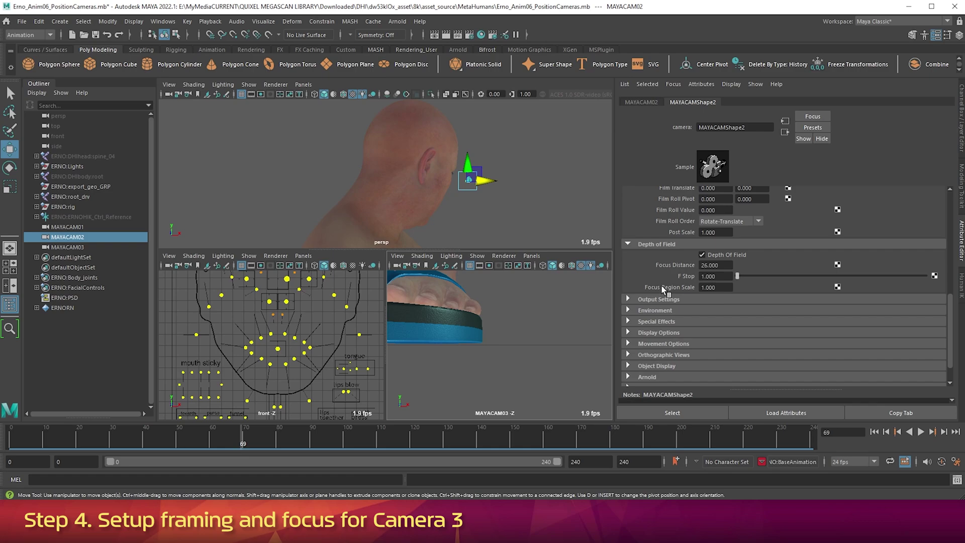
{"action": "left_click", "coordinate": [398, 257]}
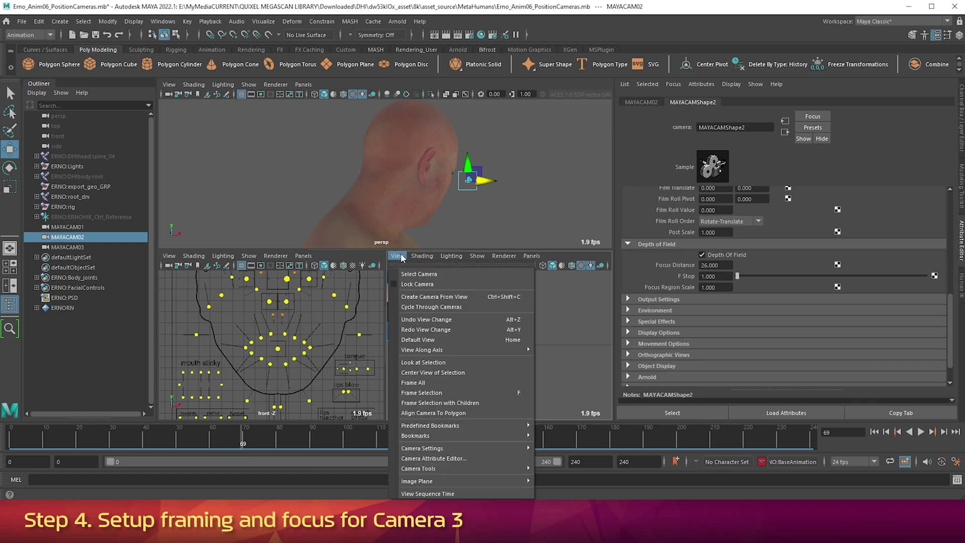
{"action": "mouse_move", "coordinate": [446, 450]}
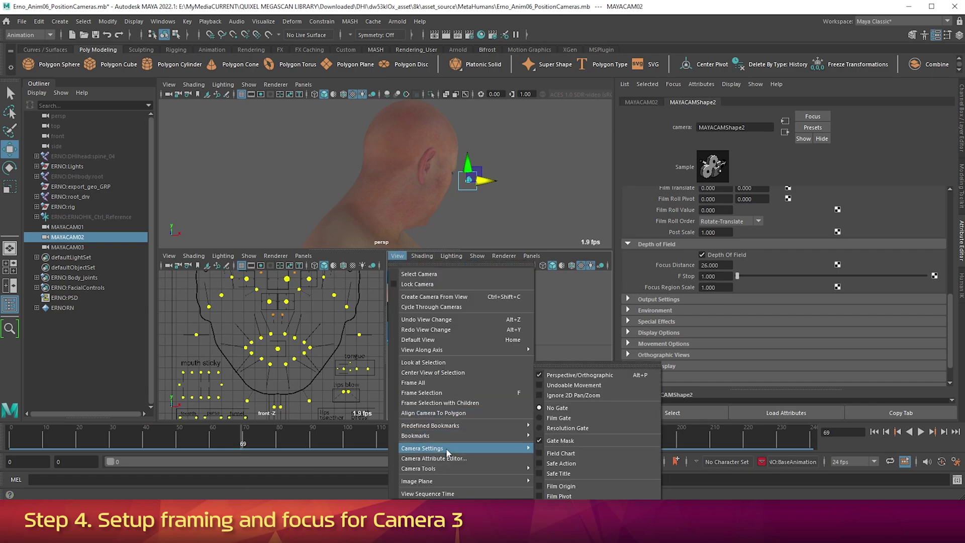
{"action": "left_click", "coordinate": [559, 417]}
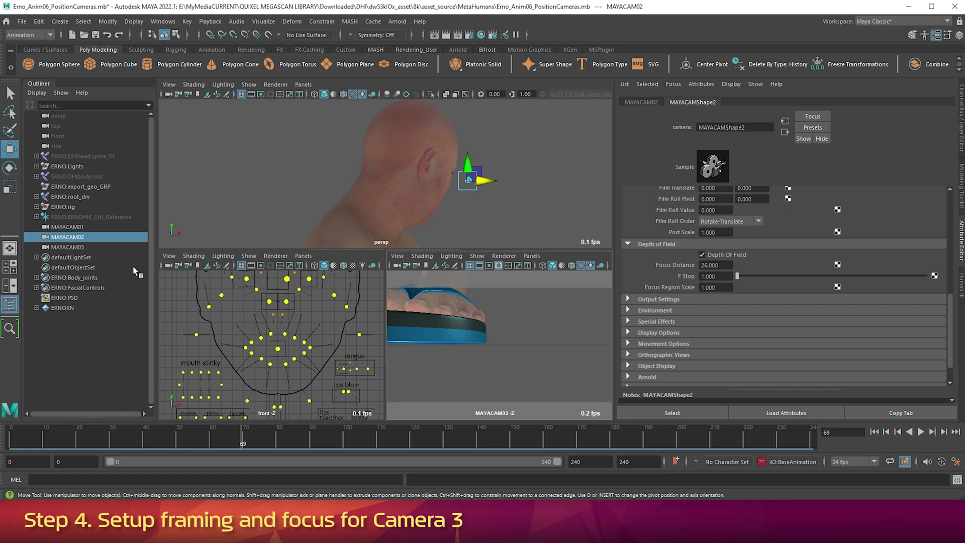
Select MAYACAM03, play the animation to frame 119 and stop, and frame the camera on the character's head and shoulders
{"action": "left_click", "coordinate": [83, 246]}
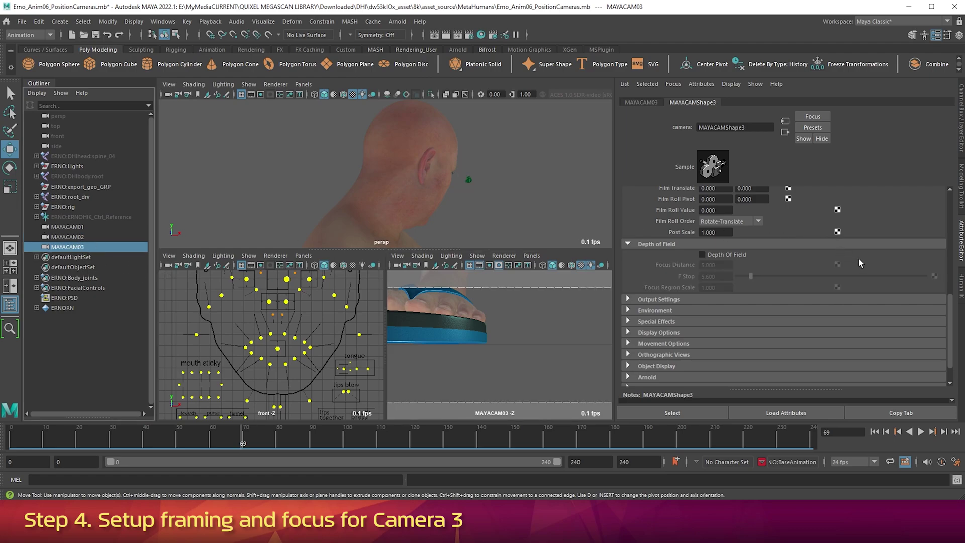
{"action": "scroll", "coordinate": [865, 260], "scroll_direction": "up", "scroll_amount": 5}
{"action": "scroll", "coordinate": [865, 261], "scroll_direction": "up", "scroll_amount": 5}
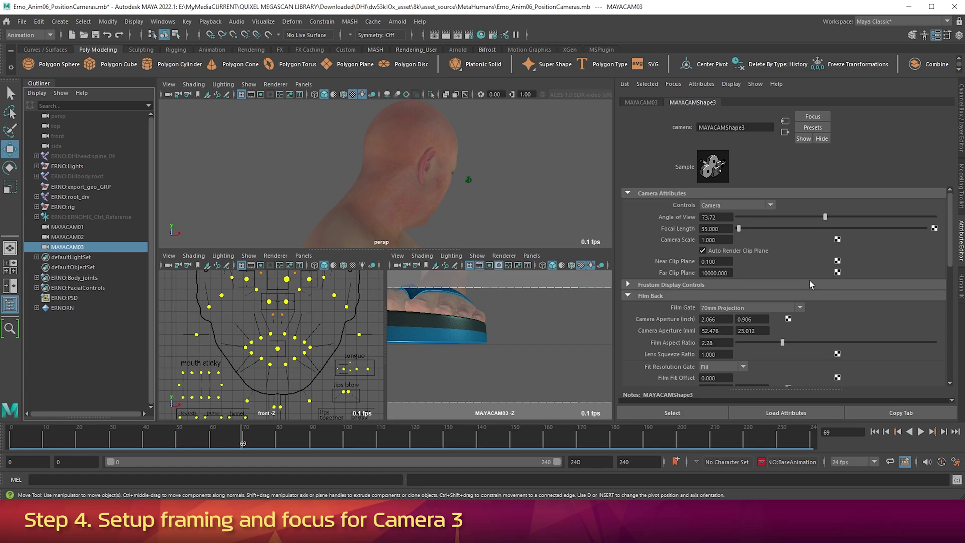
{"action": "key", "text": "alt+v"}
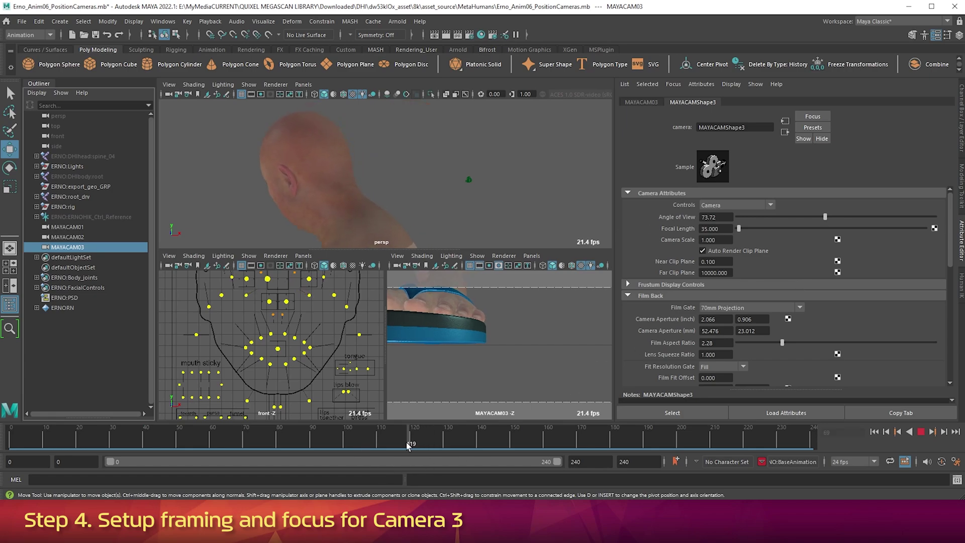
{"action": "key", "text": "alt+v"}
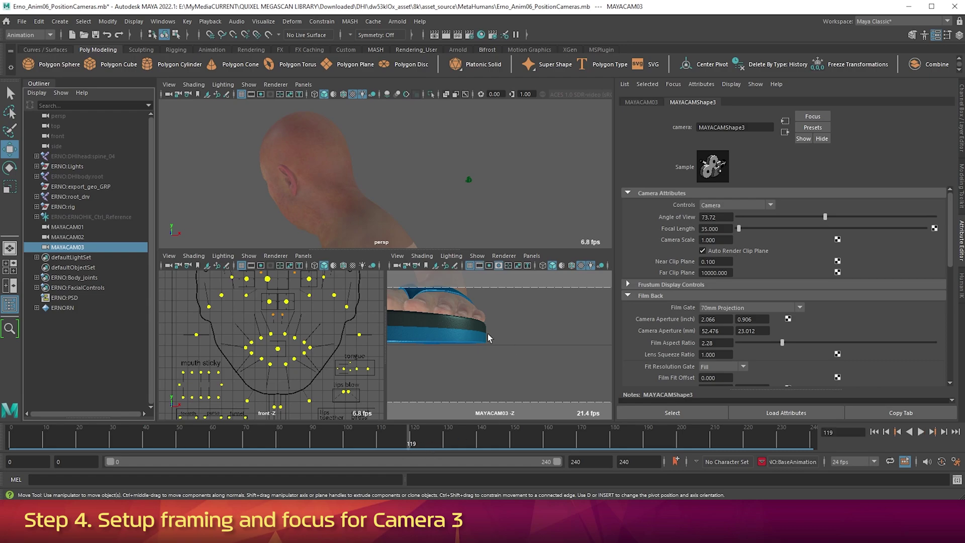
{"action": "key", "text": "a"}
{"action": "right_click_drag", "start_coordinate": [485, 327], "coordinate": [533, 382], "text": "alt"}
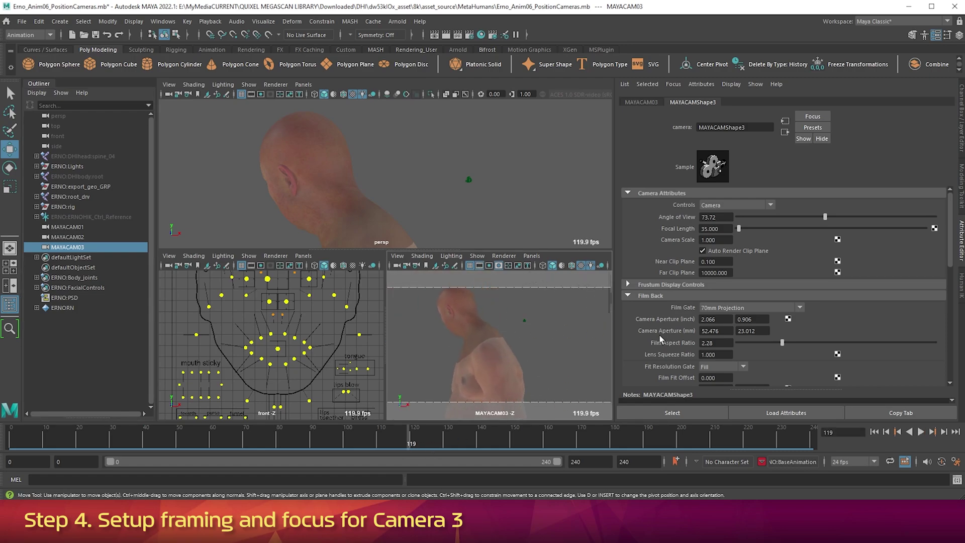
{"action": "right_click_drag", "start_coordinate": [564, 336], "coordinate": [681, 345], "text": "alt"}
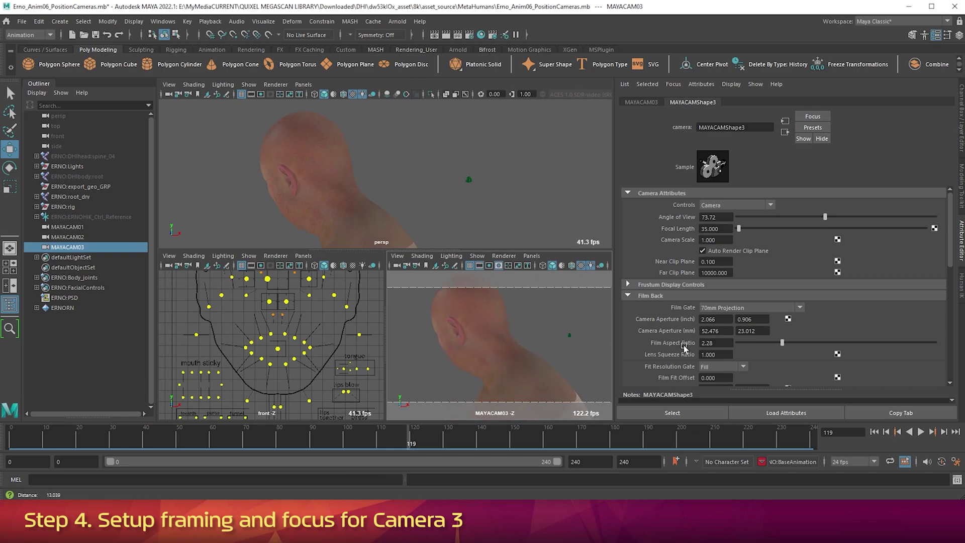
Select the character's head mesh and aim MAYACAM03 at it with Look at Selection
{"action": "left_click", "coordinate": [497, 343]}
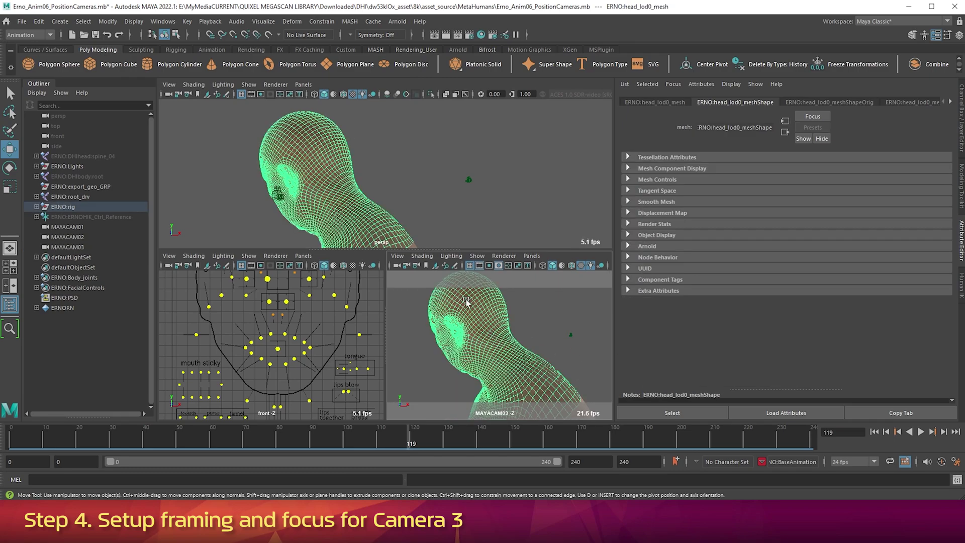
{"action": "left_click", "coordinate": [397, 256]}
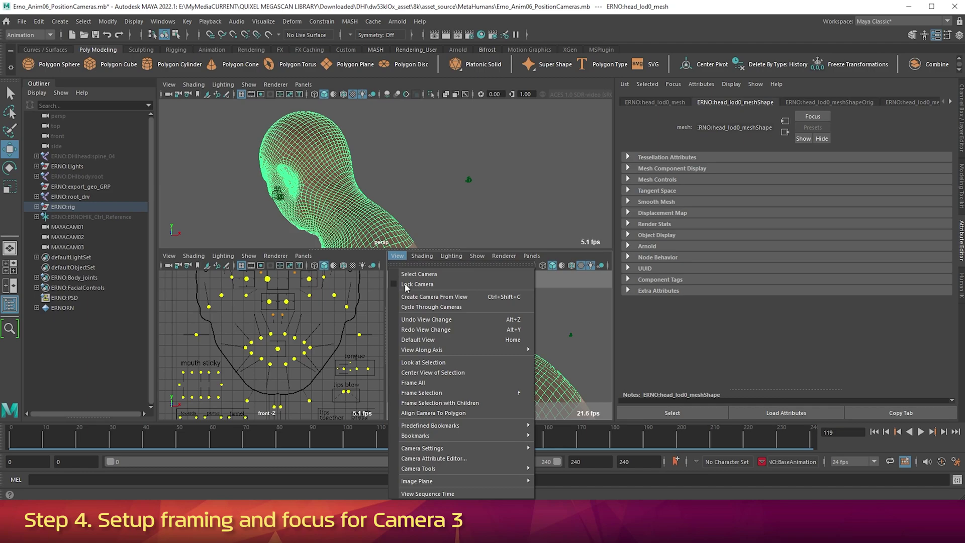
{"action": "left_click", "coordinate": [423, 363]}
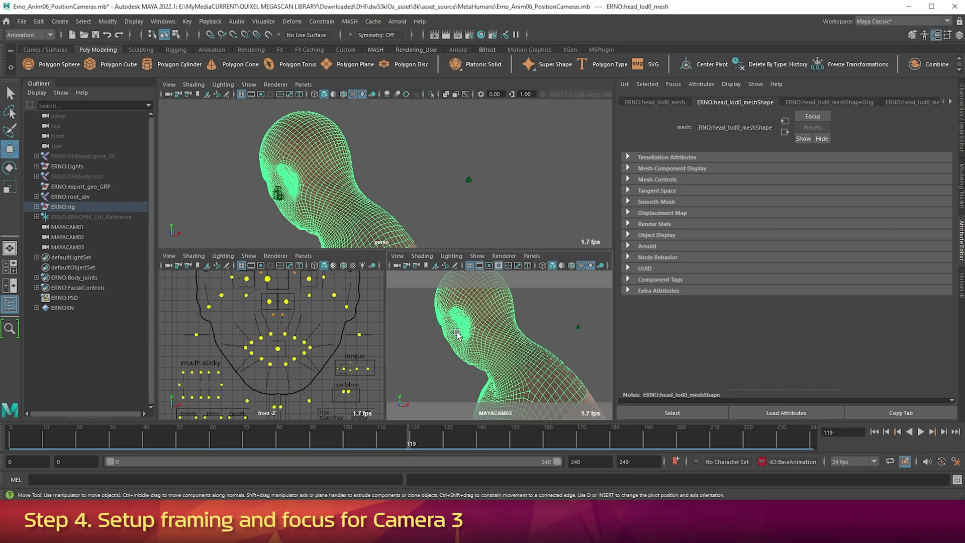
Orbit and dolly MAYACAM03 around the head to a close front view of the face, and deselect the head mesh
{"action": "left_click_drag", "start_coordinate": [457, 334], "coordinate": [632, 337], "text": "alt"}
{"action": "right_click_drag", "start_coordinate": [632, 337], "coordinate": [567, 344], "text": "alt"}
{"action": "left_click", "coordinate": [578, 378]}
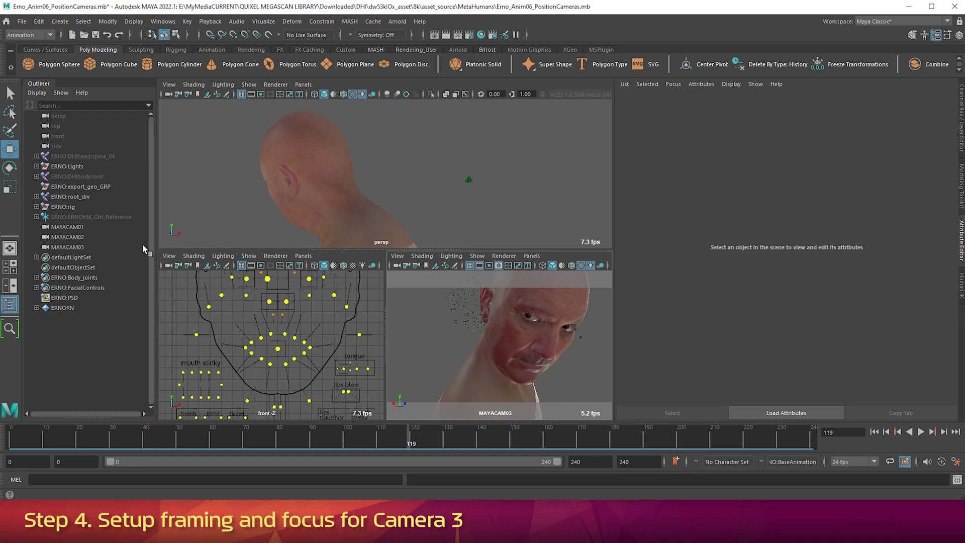
Select MAYACAM03, enable its Depth Of Field and set the F Stop to 1
{"action": "left_click", "coordinate": [65, 247]}
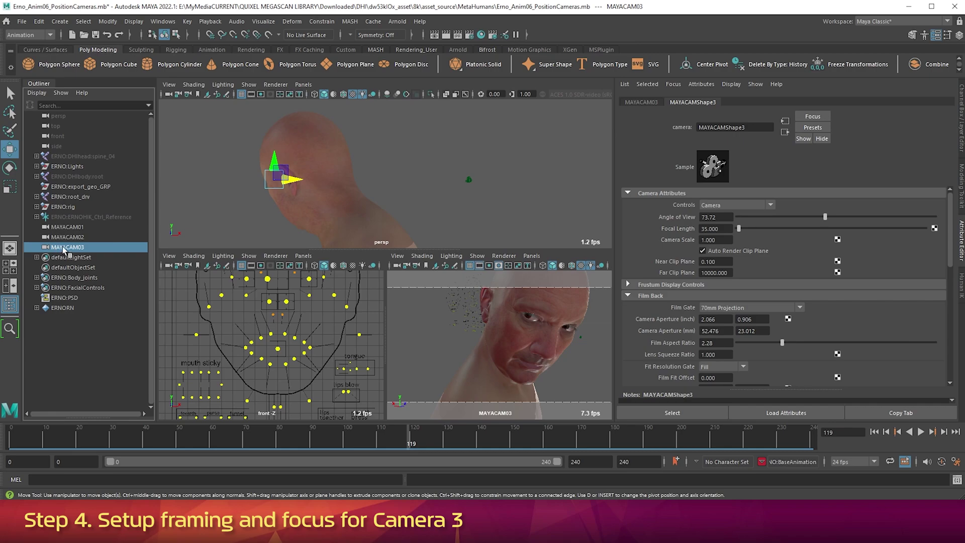
{"action": "scroll", "coordinate": [812, 254], "scroll_direction": "down", "scroll_amount": 5}
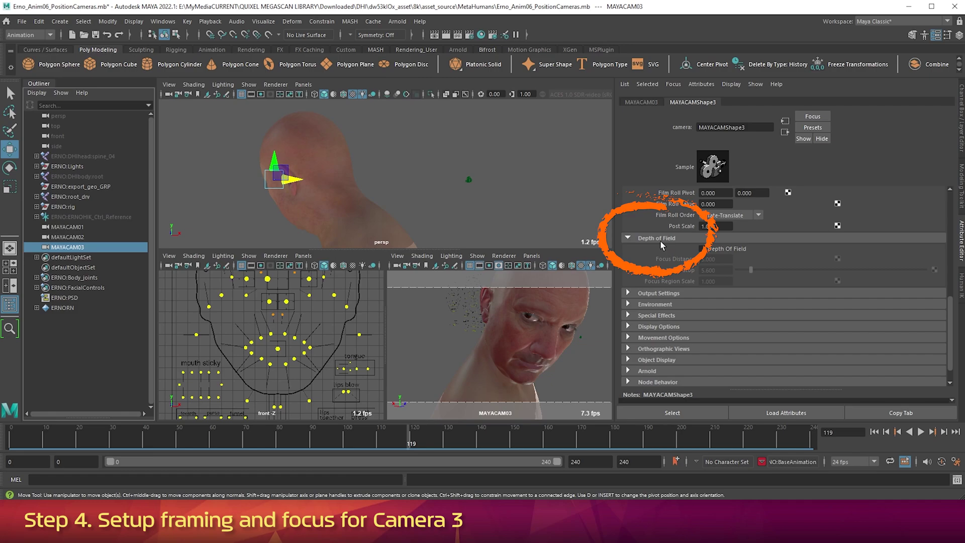
{"action": "left_click", "coordinate": [715, 251]}
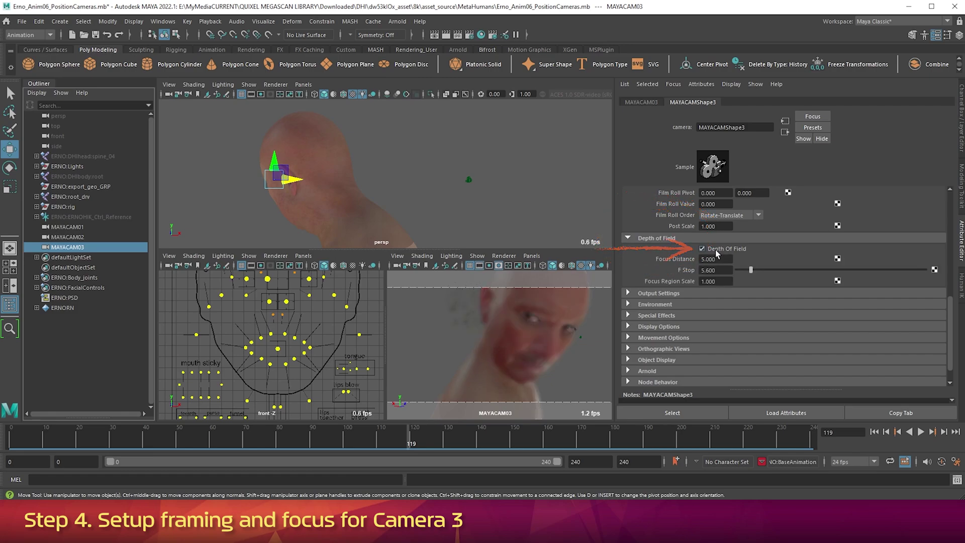
{"action": "left_click", "coordinate": [715, 270]}
{"action": "type", "text": "1"}
{"action": "key", "text": "Return"}
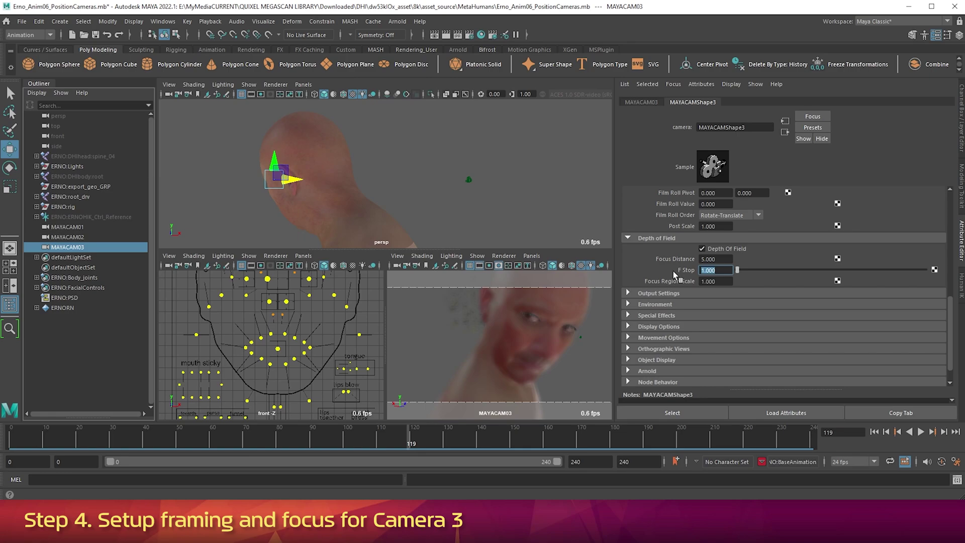
Focus MAYACAM03 on the face by trying a Focus Distance of 50, and settle on 25
{"action": "key", "text": "shift+Tab"}
{"action": "type", "text": "50"}
{"action": "key", "text": "Return"}
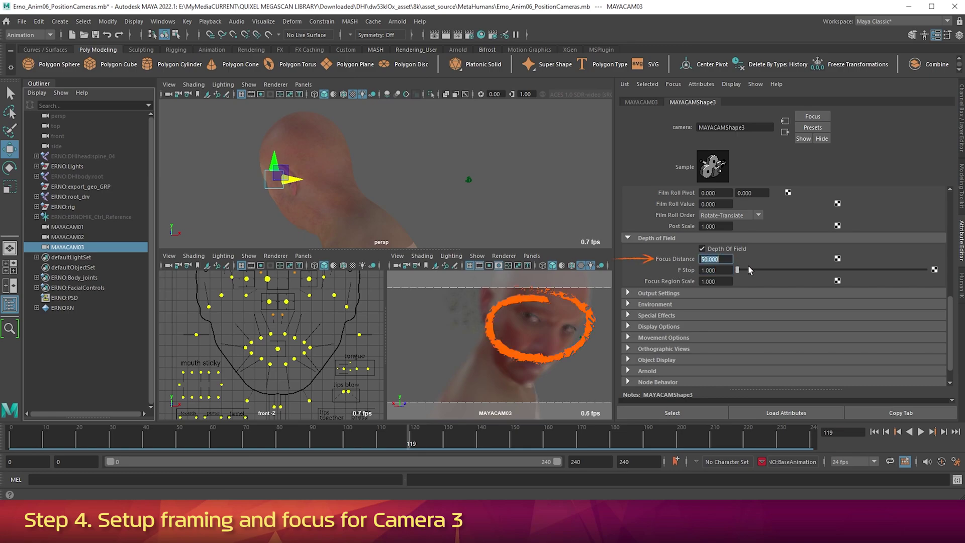
{"action": "type", "text": "3"}
{"action": "key", "text": "BackSpace"}
{"action": "type", "text": "25"}
{"action": "key", "text": "Return"}
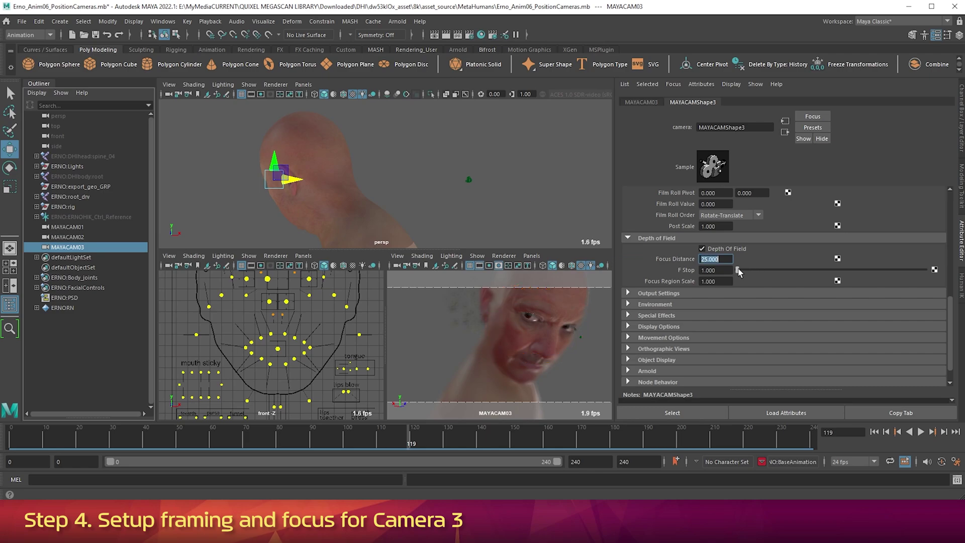
Switch the MAYACAM03 viewport back to looking through MAYACAM01
{"action": "left_click", "coordinate": [531, 256]}
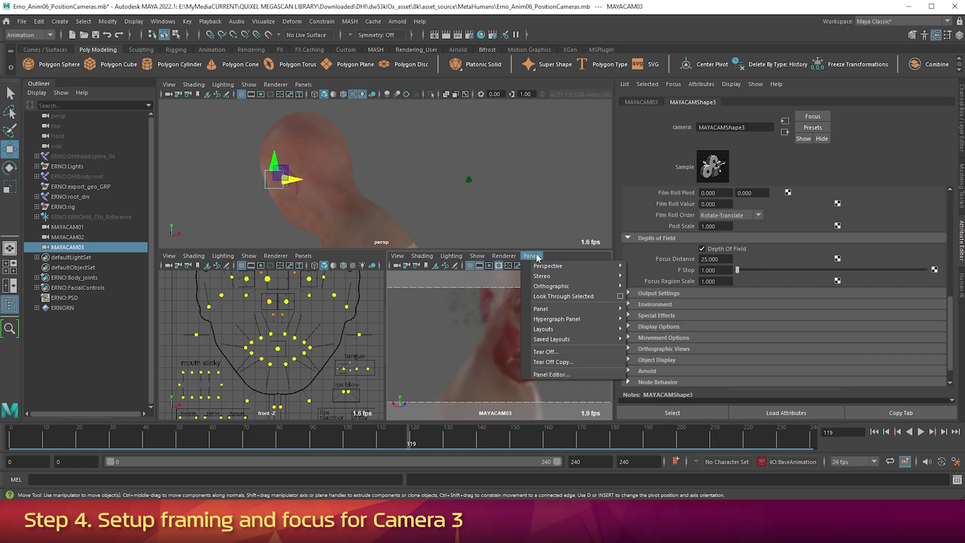
{"action": "mouse_move", "coordinate": [577, 265]}
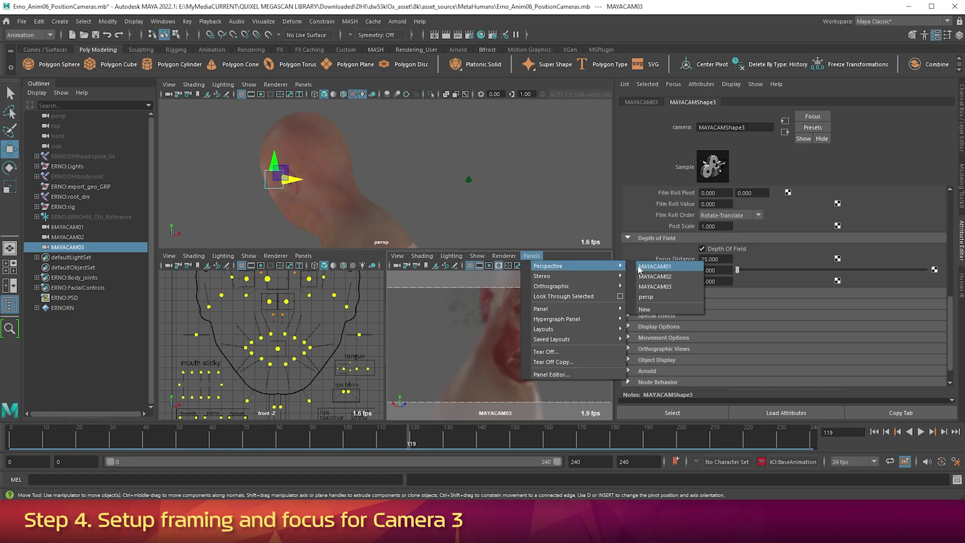
{"action": "left_click", "coordinate": [637, 266]}
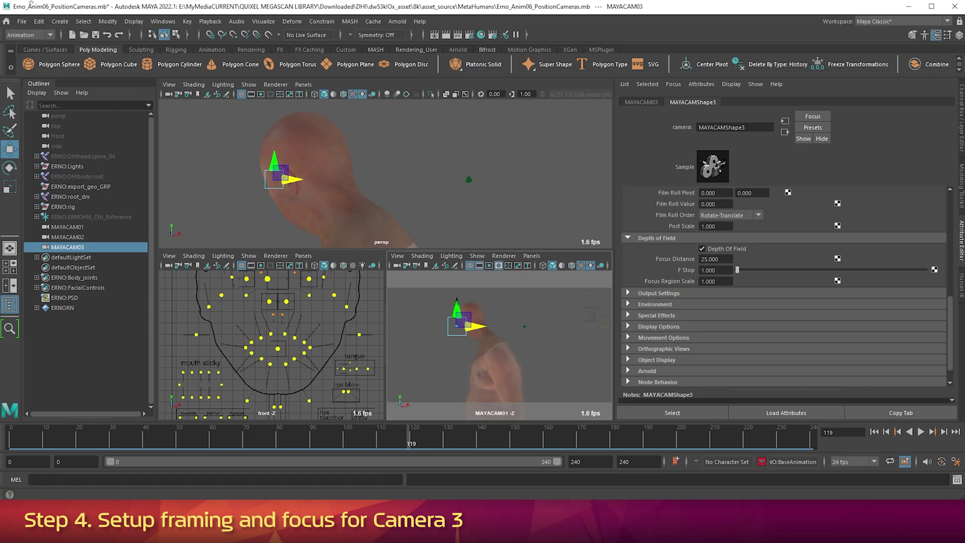
Save the current scene, and save it again under the new name Erno_Anim07_SwitchCameras.mb
{"action": "left_click", "coordinate": [21, 21]}
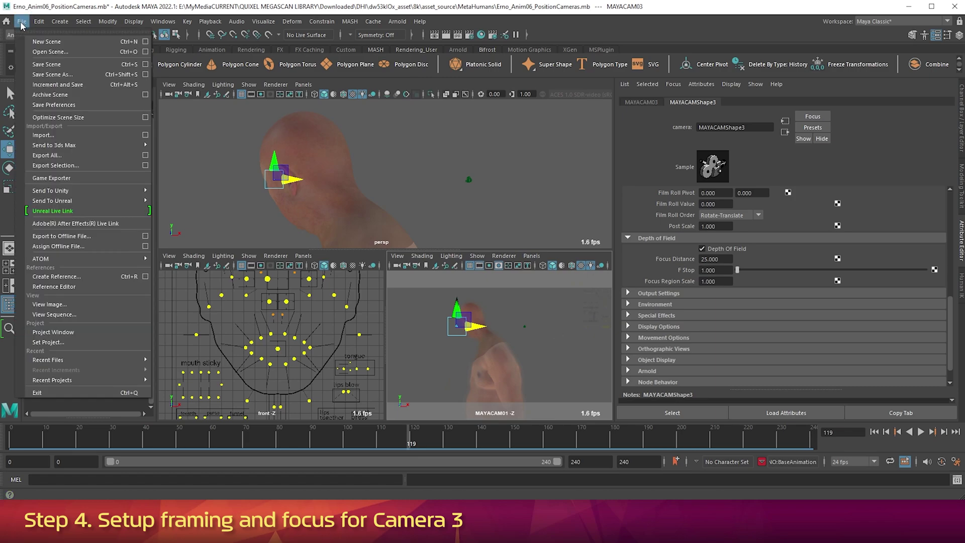
{"action": "left_click", "coordinate": [58, 66]}
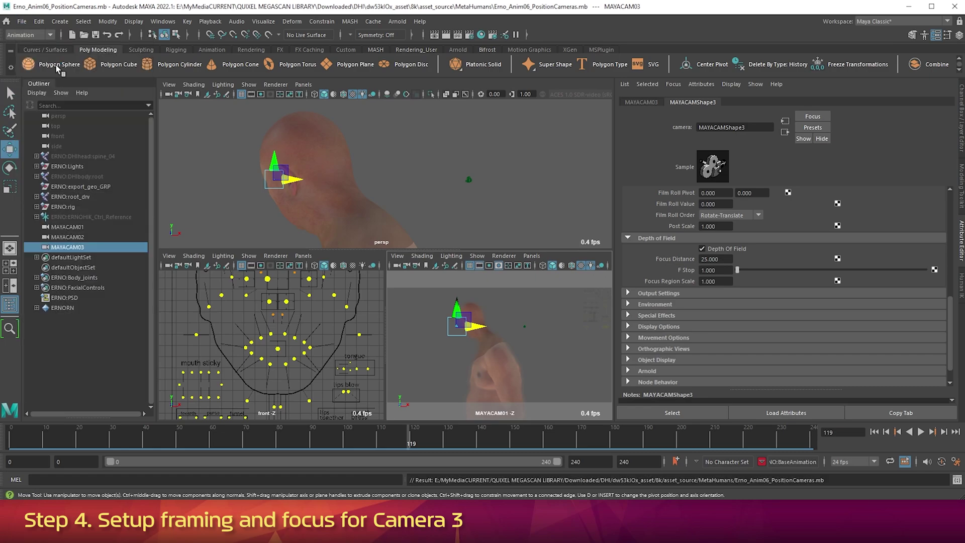
{"action": "left_click", "coordinate": [22, 21]}
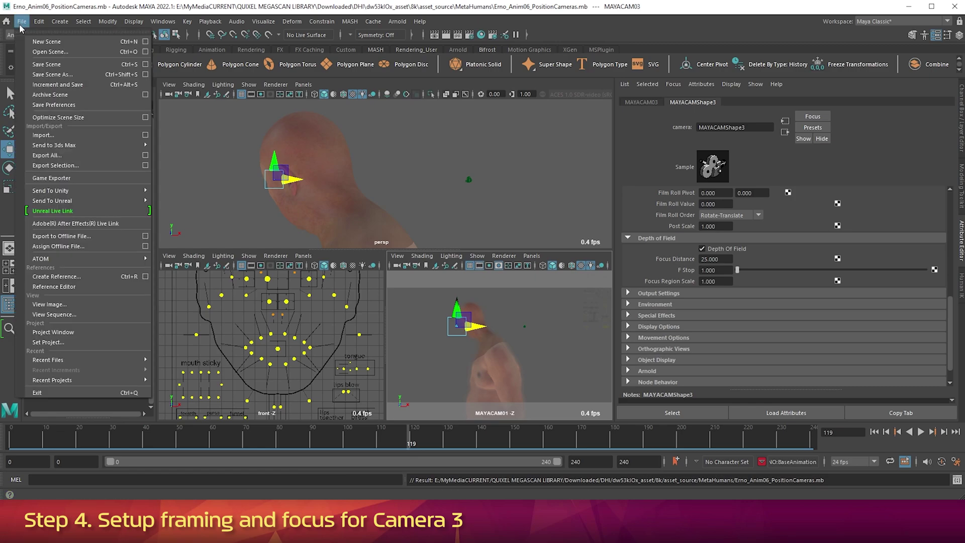
{"action": "left_click", "coordinate": [57, 76]}
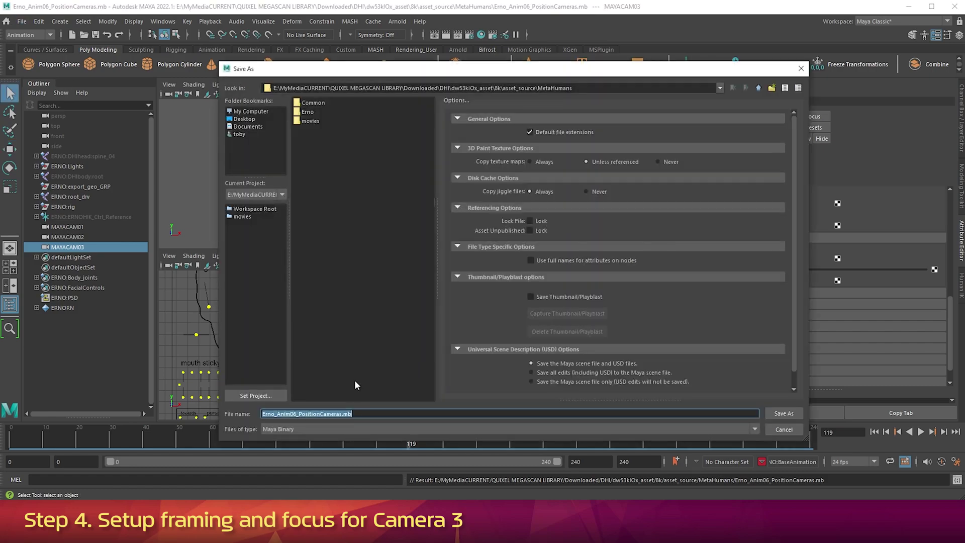
{"action": "double_click", "coordinate": [295, 414]}
{"action": "type", "text": "Erno_Anim07_Switch"}
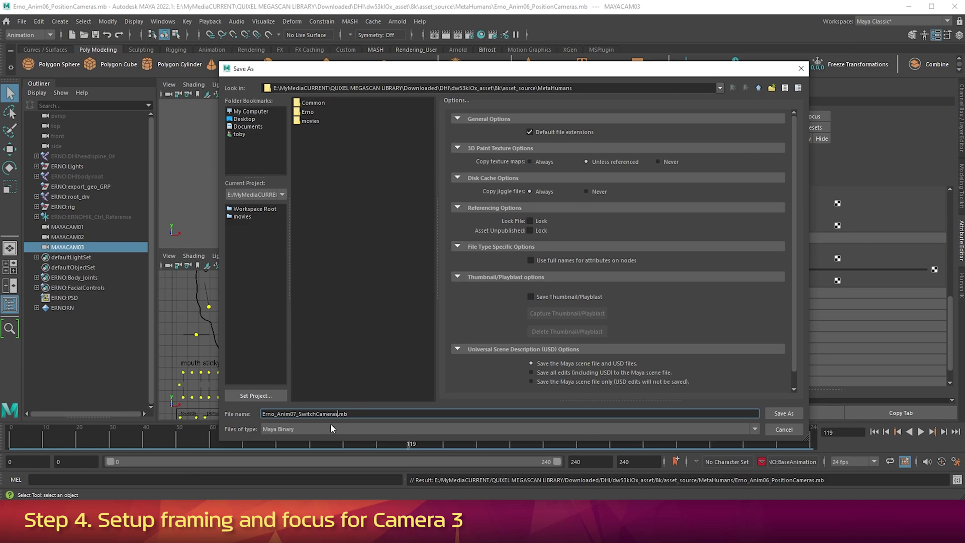
{"action": "key", "text": "Return"}
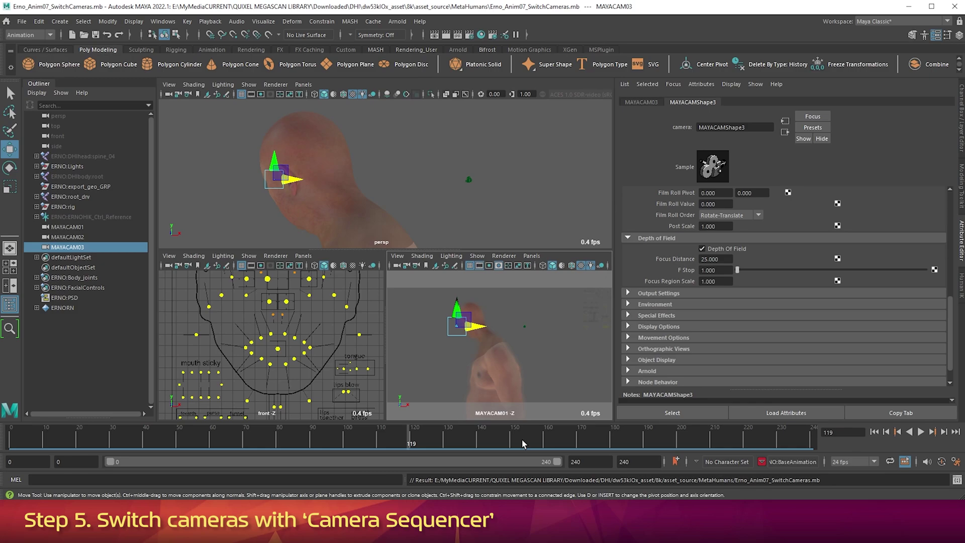
Clear the selection and maximize the MAYACAM01 viewport
{"action": "left_click", "coordinate": [569, 382]}
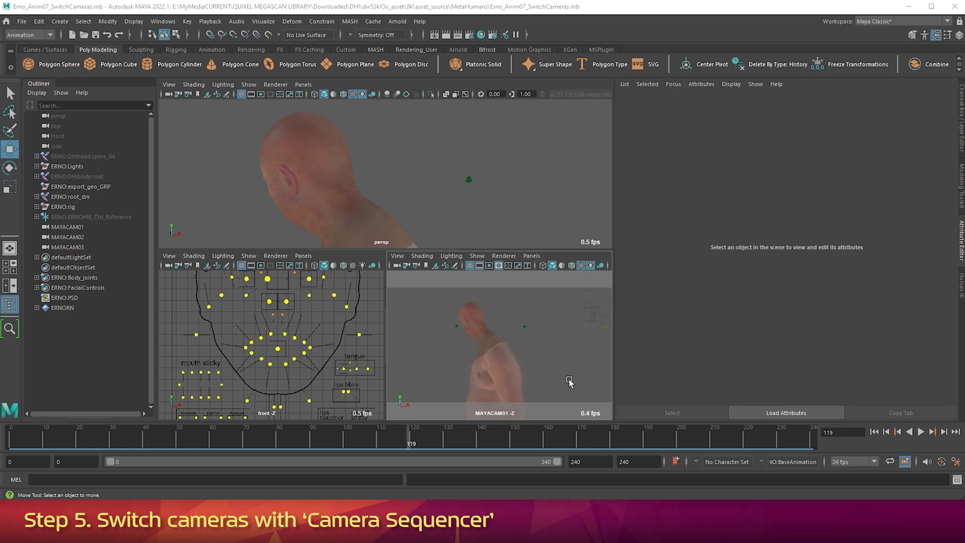
{"action": "key", "text": "space"}
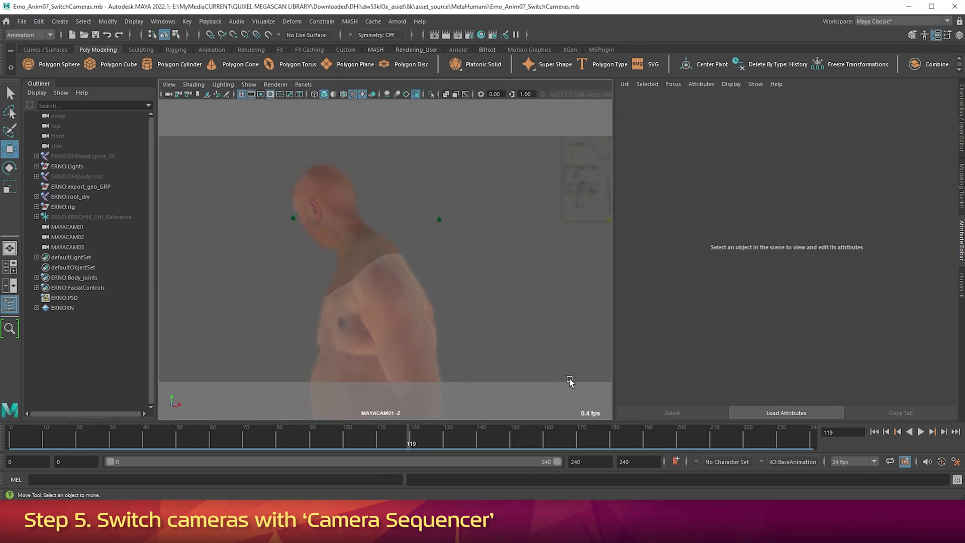
Open the Camera Sequencer and bring up the options for creating a new shot
{"action": "left_click", "coordinate": [162, 22]}
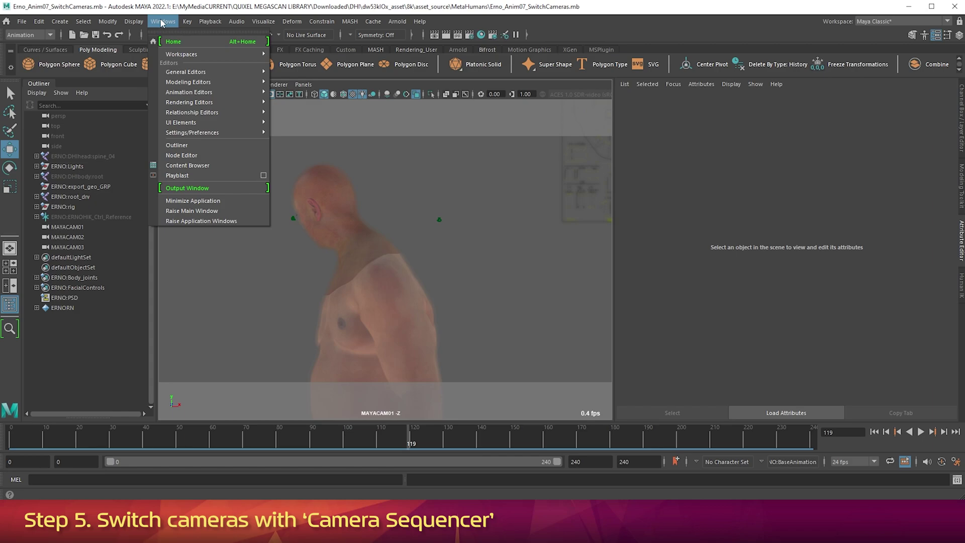
{"action": "mouse_move", "coordinate": [181, 97]}
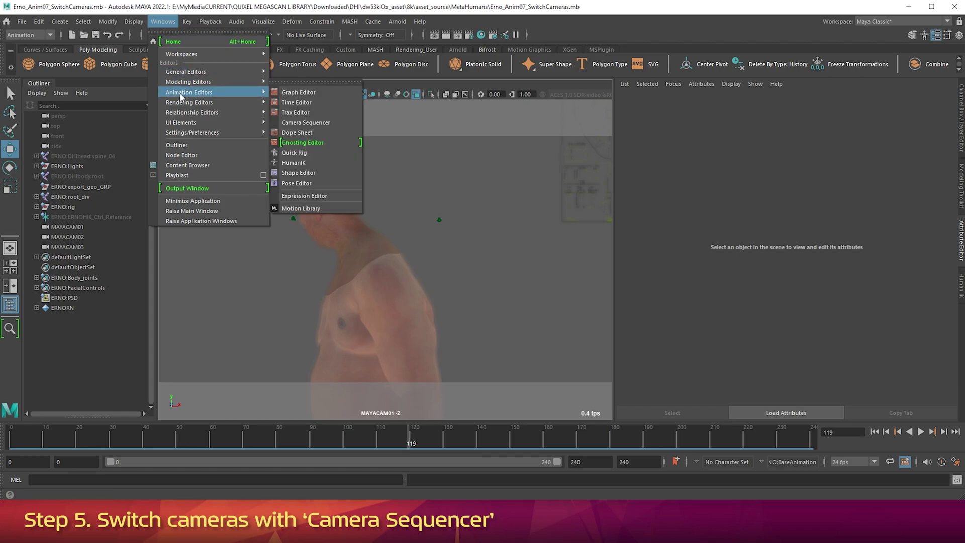
{"action": "left_click", "coordinate": [286, 123]}
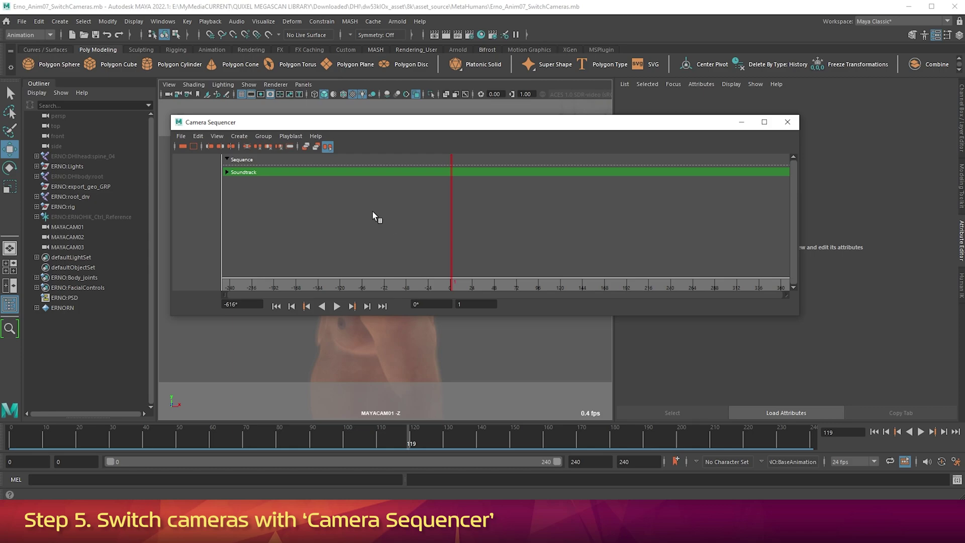
{"action": "left_click", "coordinate": [239, 136]}
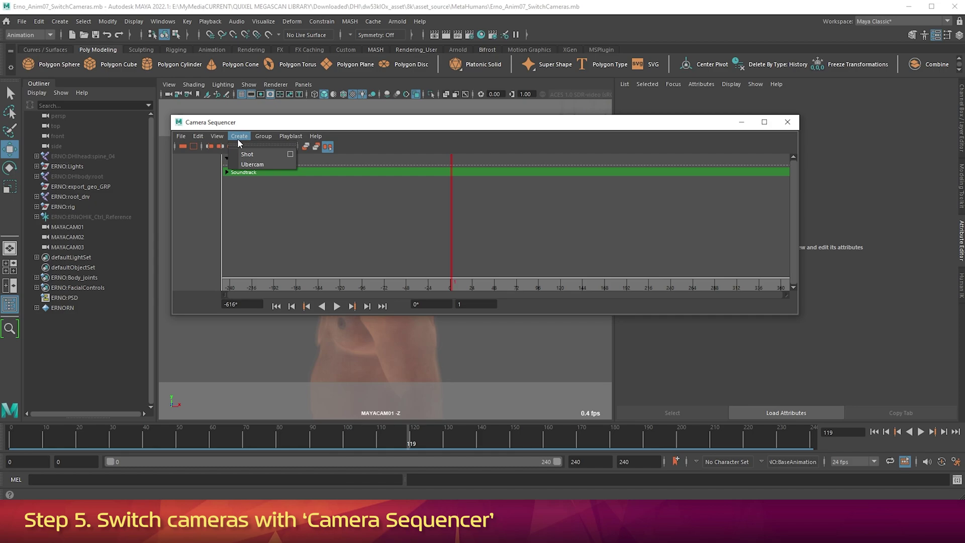
{"action": "left_click", "coordinate": [291, 156]}
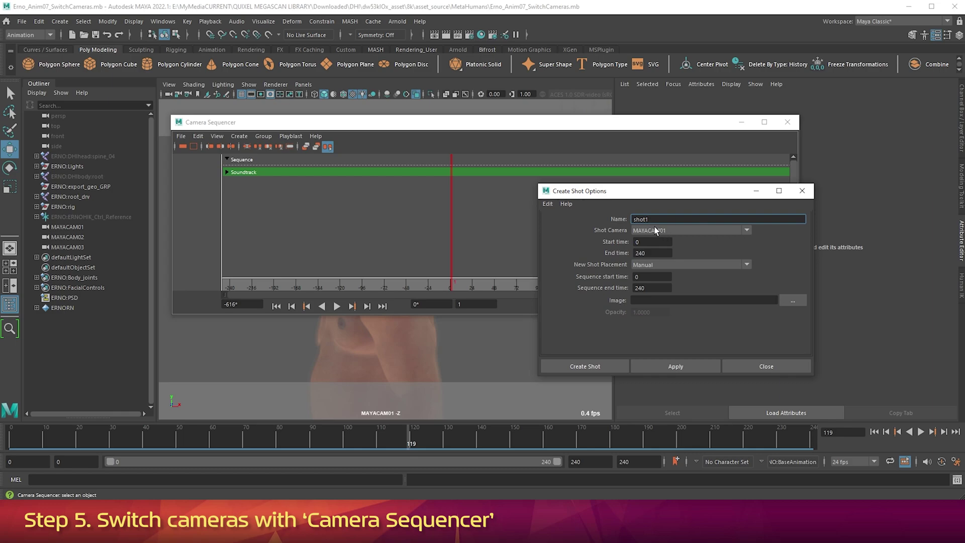
Create shot1 with camera MAYACAM01, start time 0, end time 240, Manual placement, and a sequence range of 0 to 240
{"action": "left_click", "coordinate": [656, 230]}
{"action": "left_click", "coordinate": [662, 240]}
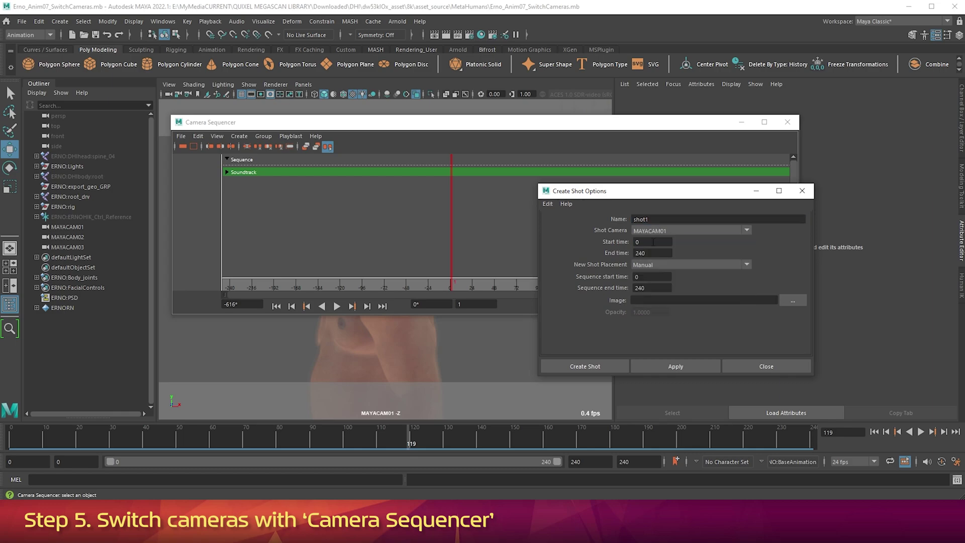
{"action": "double_click", "coordinate": [663, 241]}
{"action": "left_click", "coordinate": [668, 243]}
{"action": "left_click", "coordinate": [663, 252]}
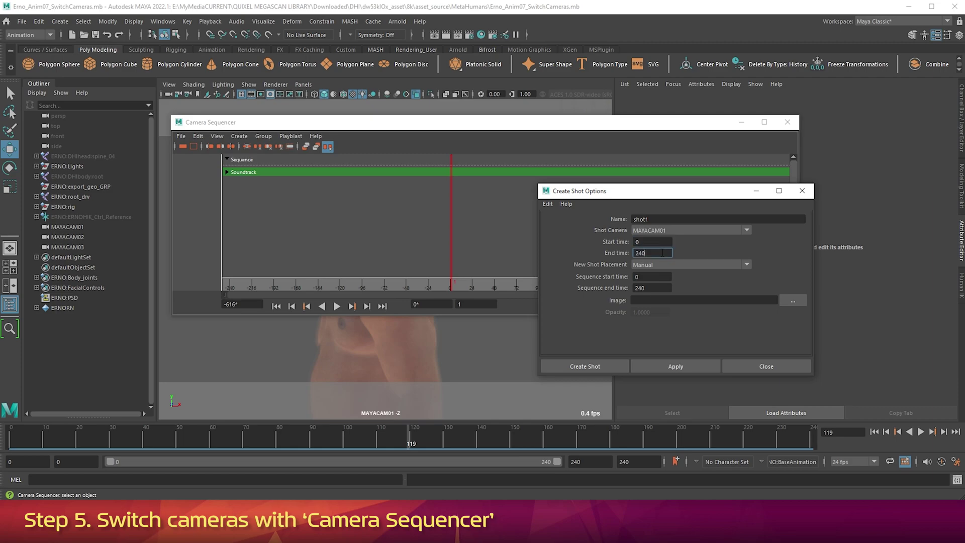
{"action": "double_click", "coordinate": [651, 252]}
{"action": "type", "text": "240"}
{"action": "left_click", "coordinate": [662, 265]}
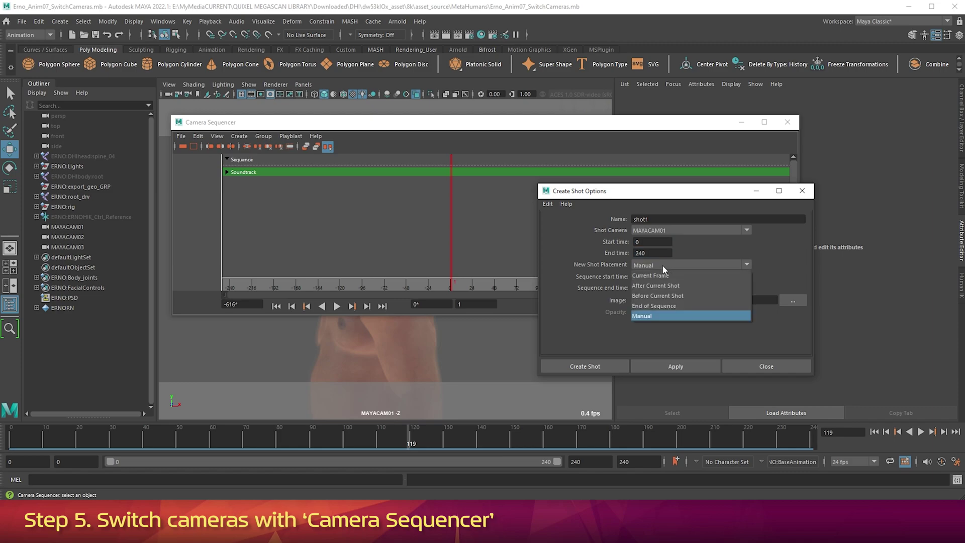
{"action": "left_click", "coordinate": [642, 316]}
{"action": "double_click", "coordinate": [637, 276]}
{"action": "type", "text": "0"}
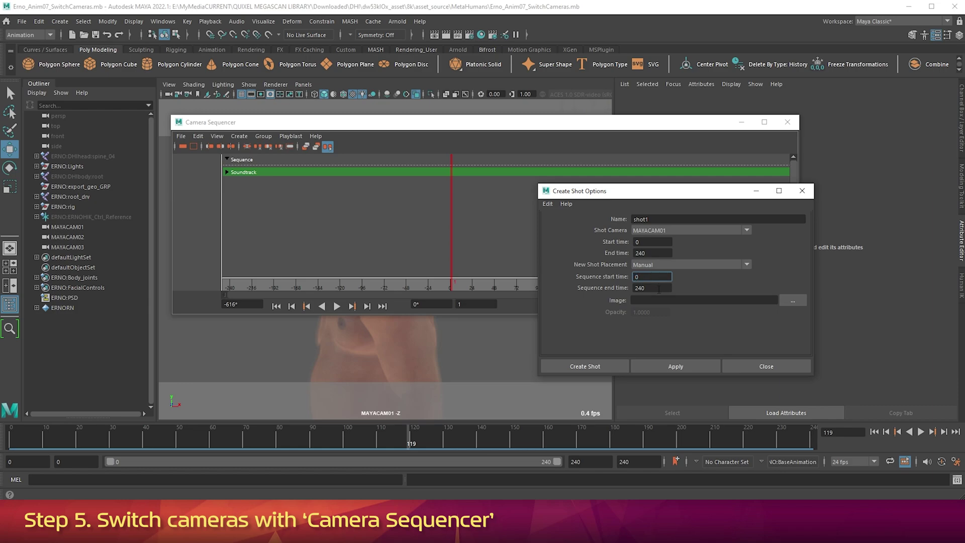
{"action": "left_click", "coordinate": [658, 288]}
{"action": "left_click", "coordinate": [581, 367]}
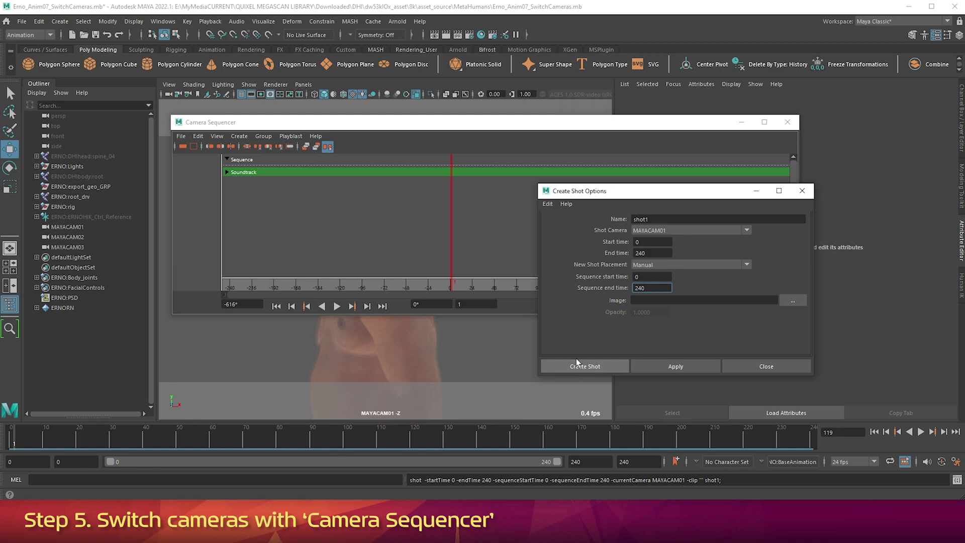
Split shot1 at frame 60 in the Camera Sequencer and change the camera of the second part to MAYACAM02
{"action": "left_click_drag", "start_coordinate": [528, 123], "coordinate": [518, 199]}
{"action": "left_click_drag", "start_coordinate": [564, 363], "coordinate": [495, 361]}
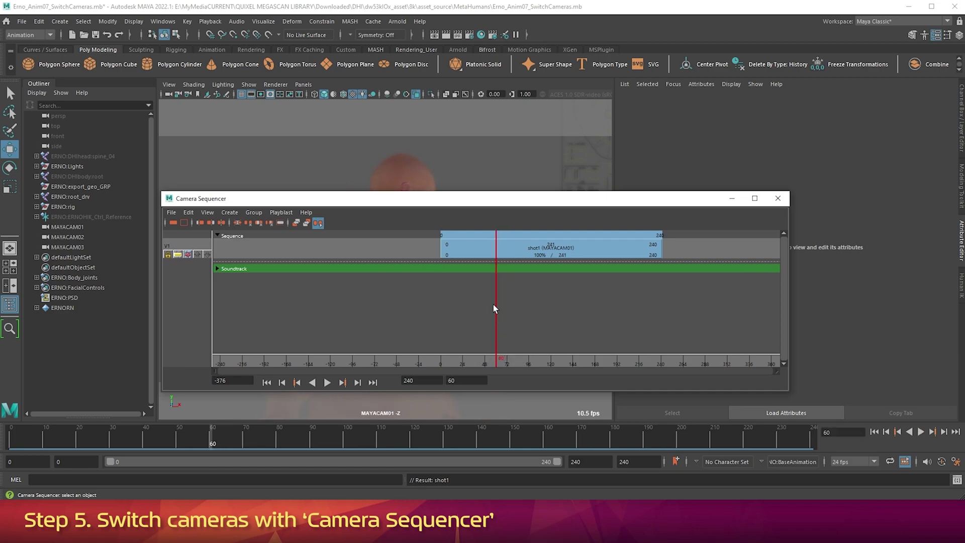
{"action": "left_click", "coordinate": [502, 251]}
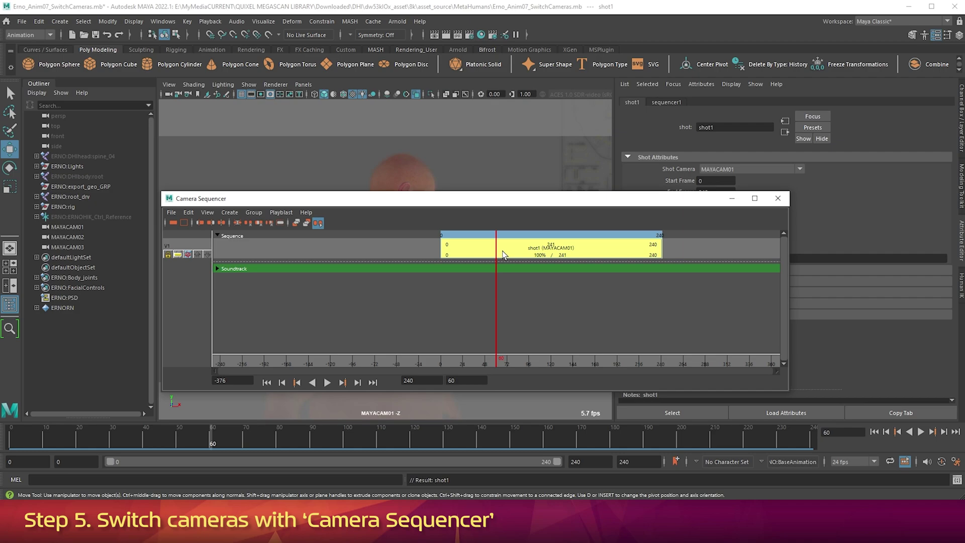
{"action": "right_click", "coordinate": [502, 254]}
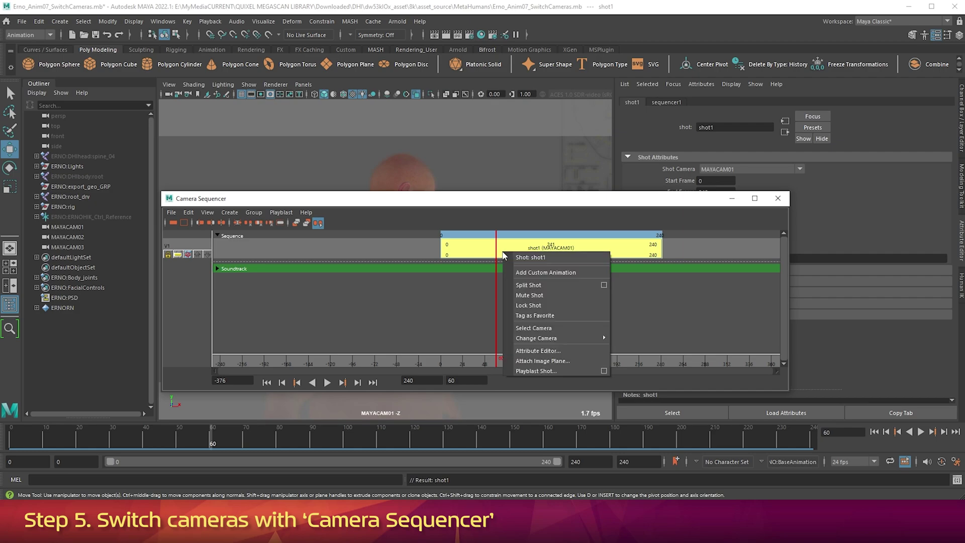
{"action": "left_click", "coordinate": [511, 285]}
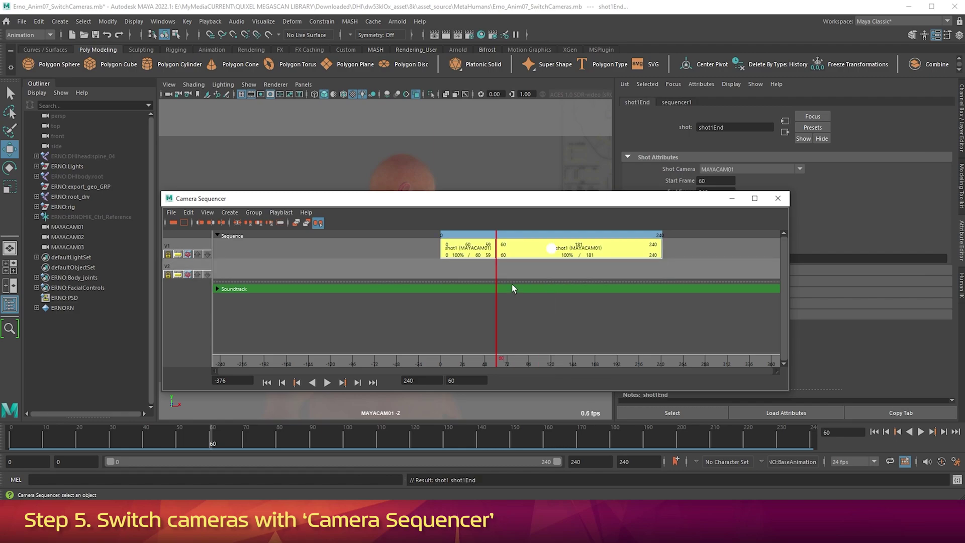
{"action": "right_click", "coordinate": [520, 252]}
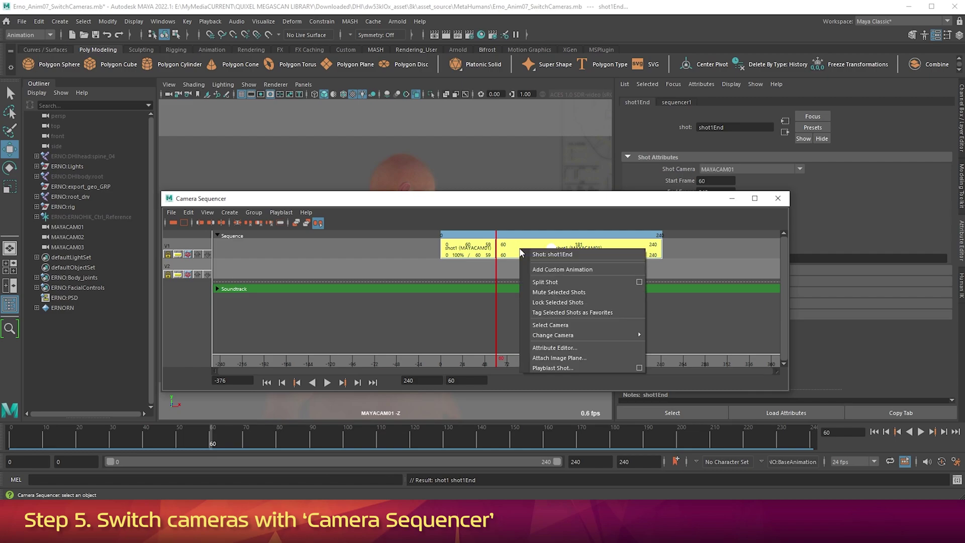
{"action": "mouse_move", "coordinate": [559, 337]}
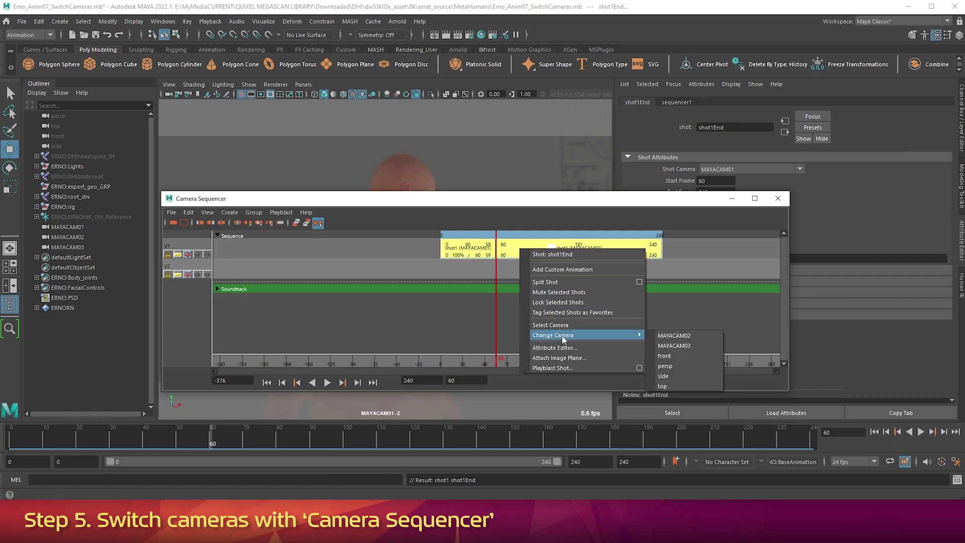
{"action": "left_click", "coordinate": [674, 336]}
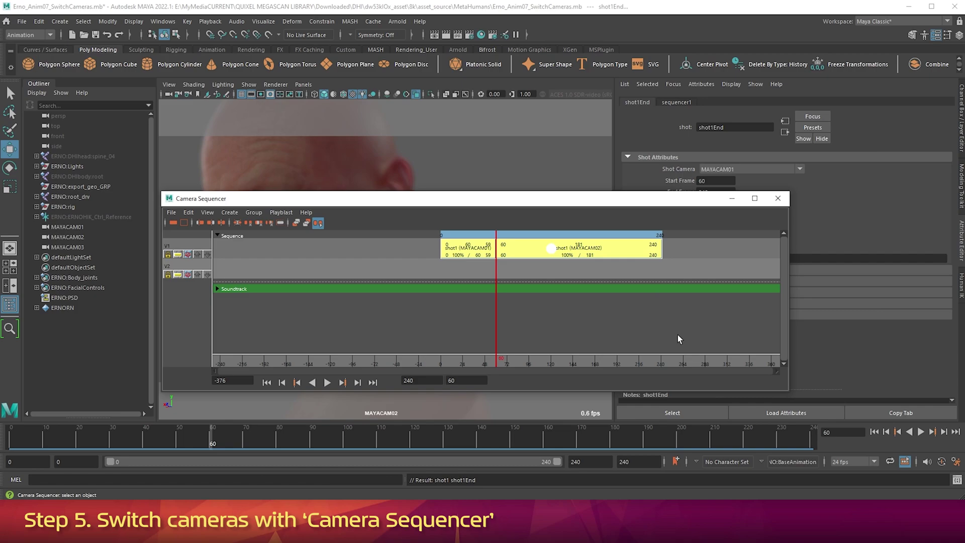
Split the MAYACAM02 shot at frame 80 and change the camera of the part after the cut to MAYACAM01
{"action": "left_click_drag", "start_coordinate": [553, 365], "coordinate": [514, 365]}
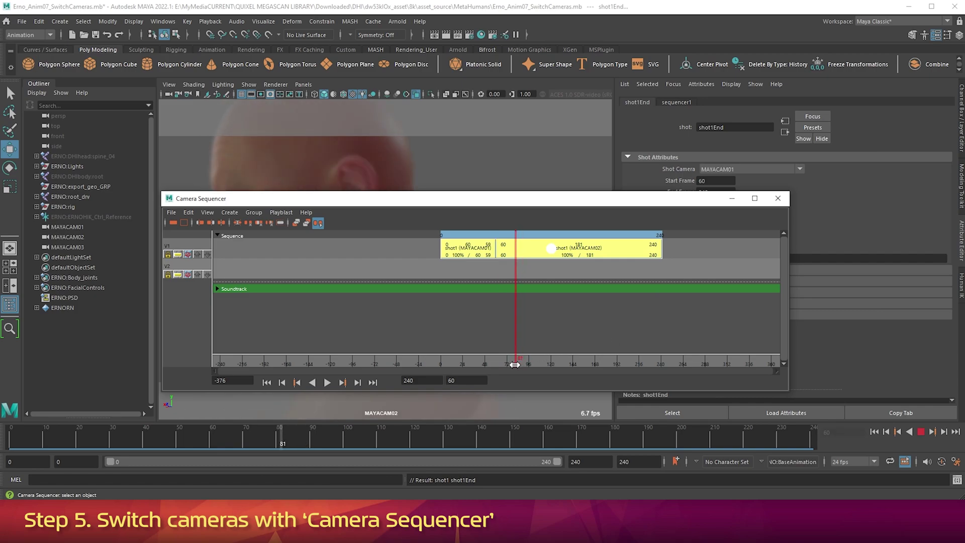
{"action": "scroll", "coordinate": [530, 295], "scroll_direction": "up", "scroll_amount": 4}
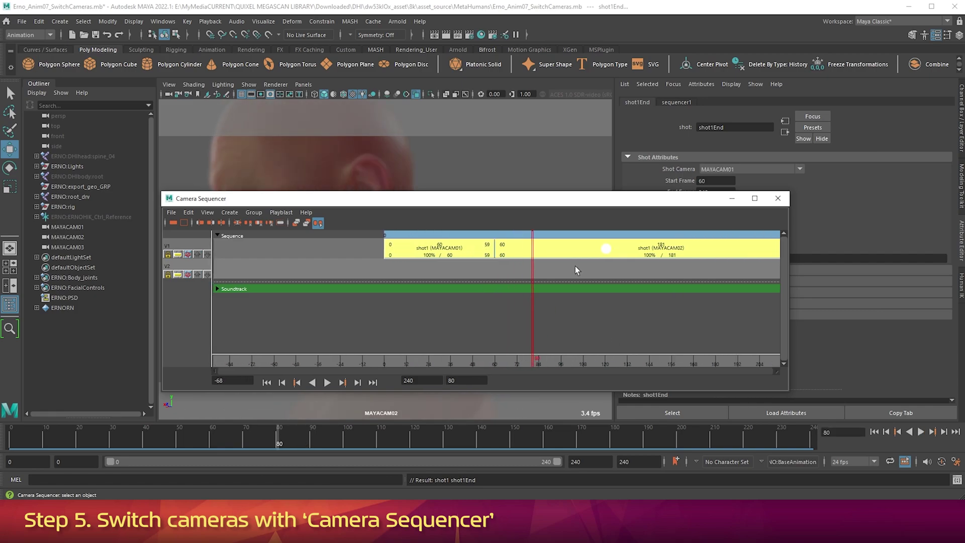
{"action": "middle_click_drag", "start_coordinate": [719, 298], "coordinate": [573, 289], "text": "alt"}
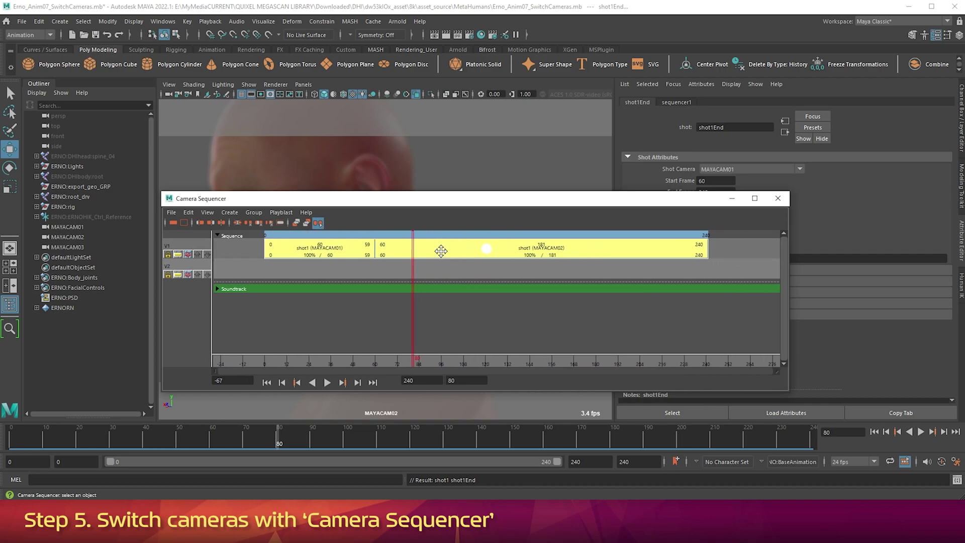
{"action": "right_click", "coordinate": [442, 251]}
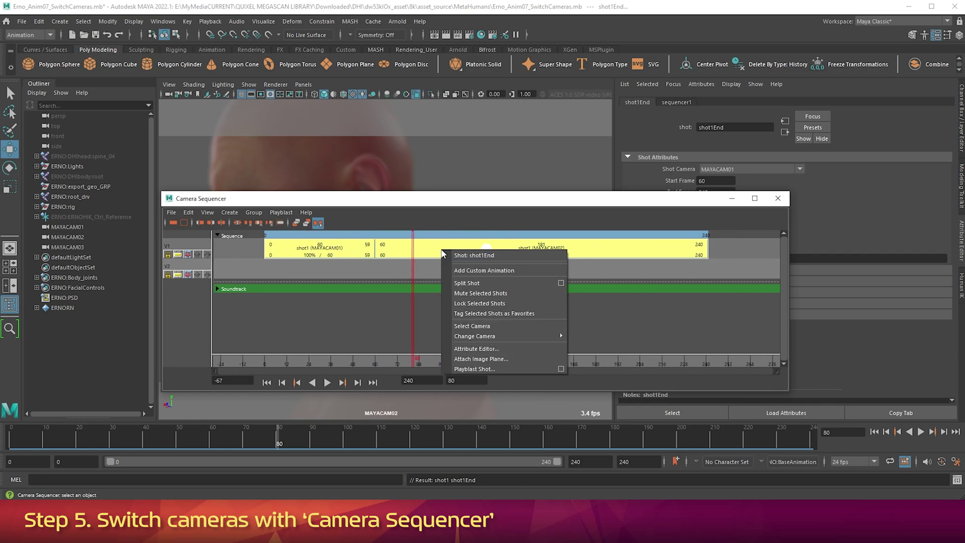
{"action": "left_click", "coordinate": [466, 283]}
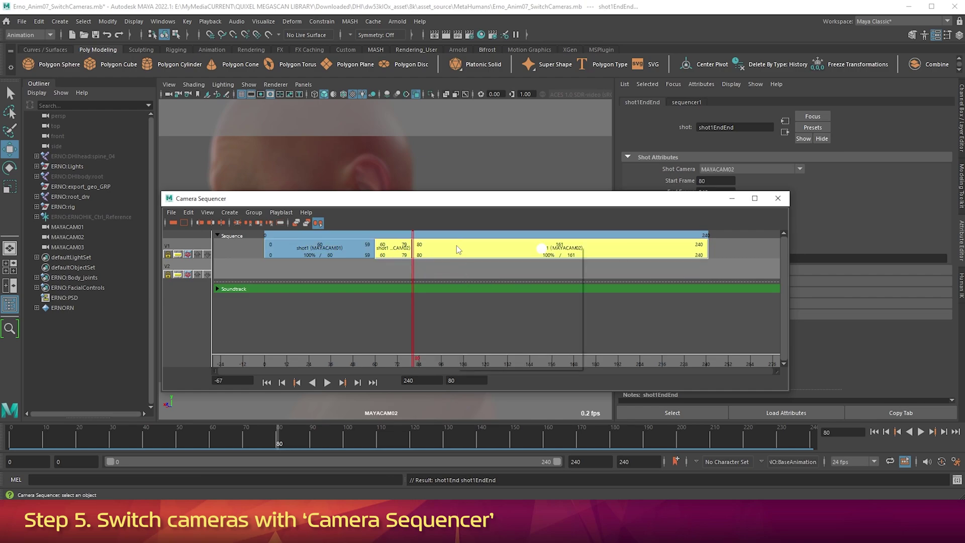
{"action": "right_click", "coordinate": [457, 248]}
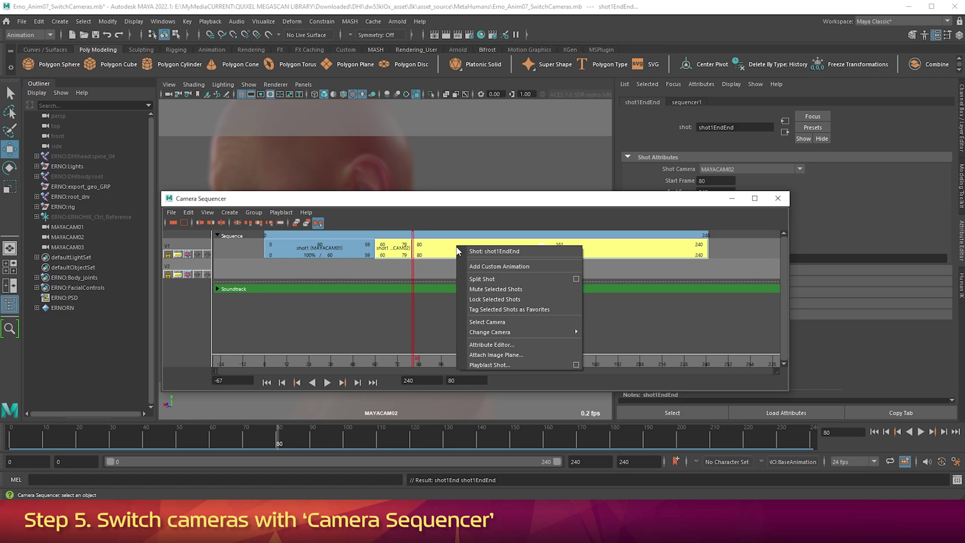
{"action": "mouse_move", "coordinate": [533, 333]}
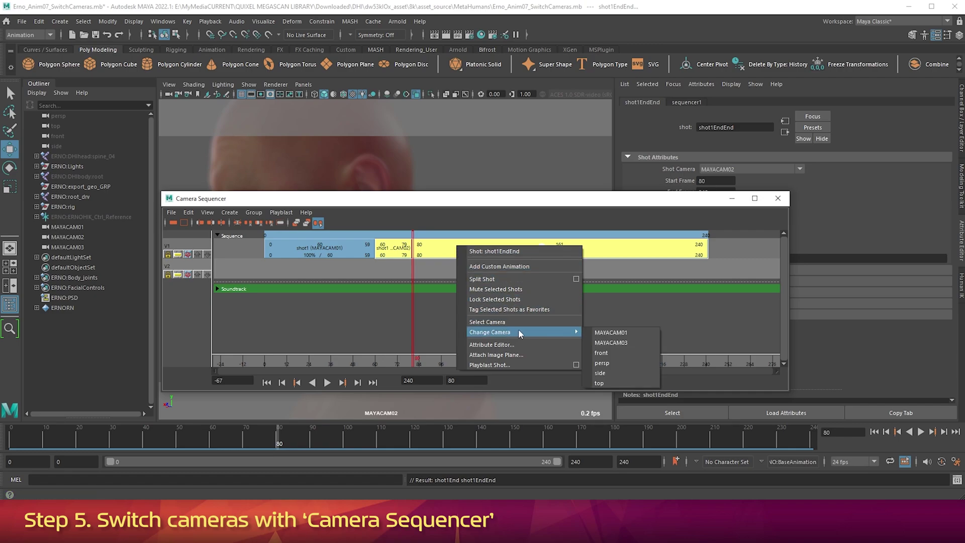
{"action": "left_click", "coordinate": [614, 333]}
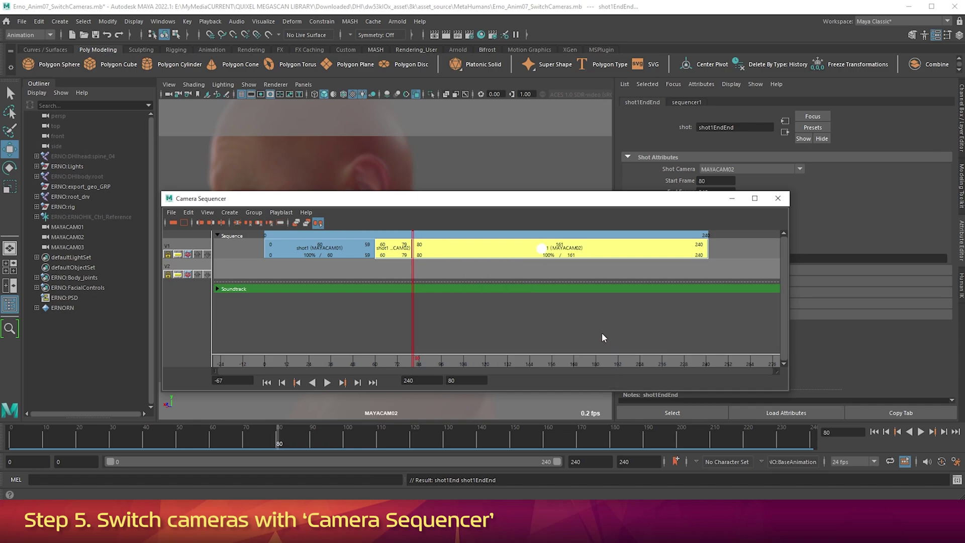
Split the last MAYACAM01 shot at frame 102 and change the camera of the remaining part to MAYACAM03
{"action": "left_click_drag", "start_coordinate": [466, 358], "coordinate": [453, 354]}
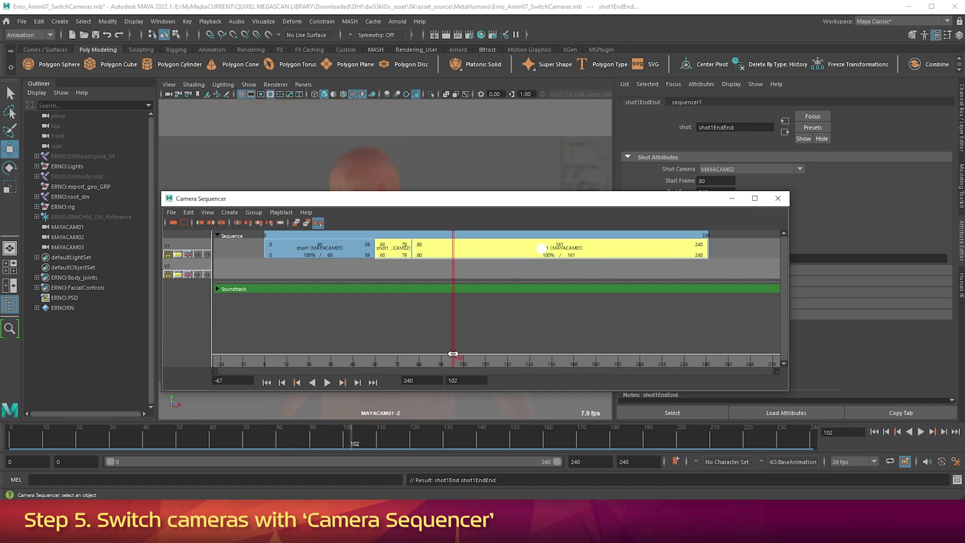
{"action": "right_click", "coordinate": [467, 248]}
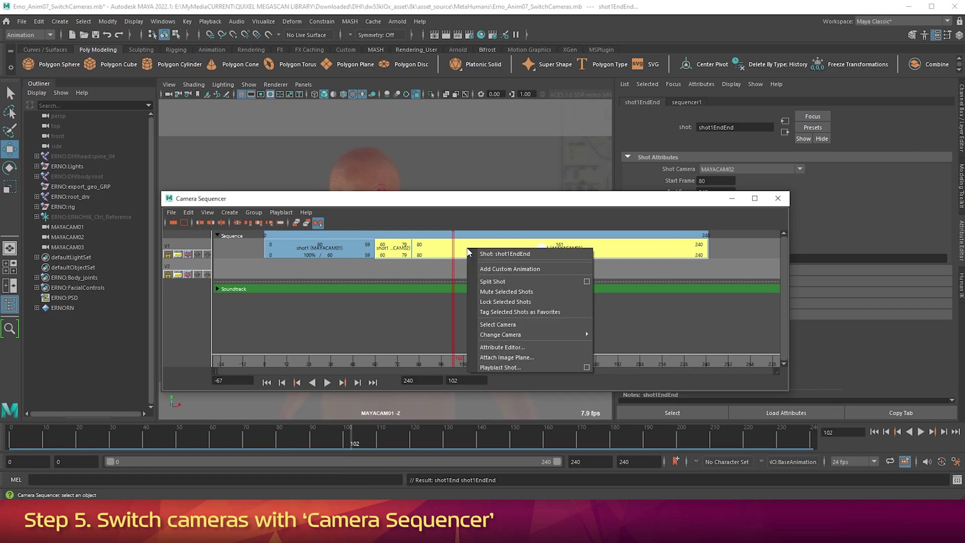
{"action": "left_click", "coordinate": [482, 282]}
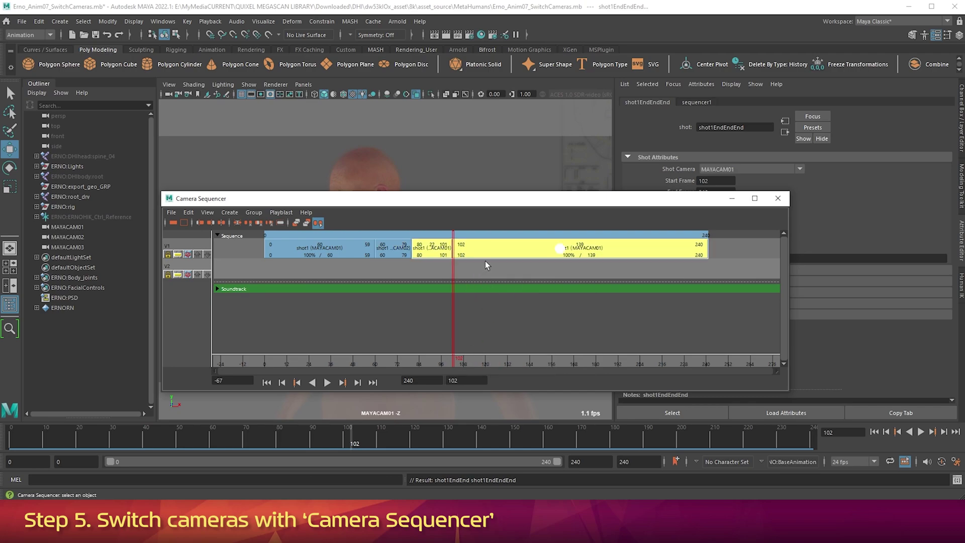
{"action": "right_click", "coordinate": [495, 249]}
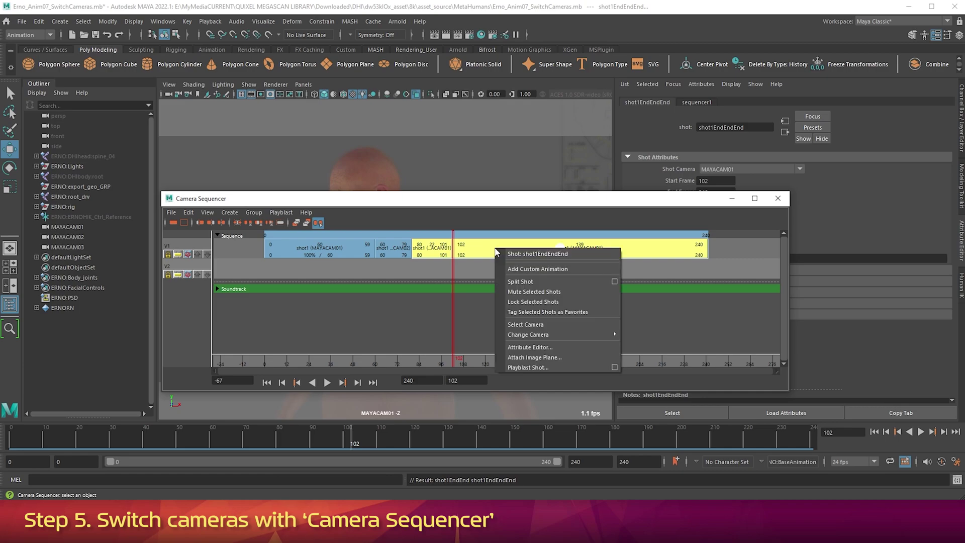
{"action": "mouse_move", "coordinate": [573, 333]}
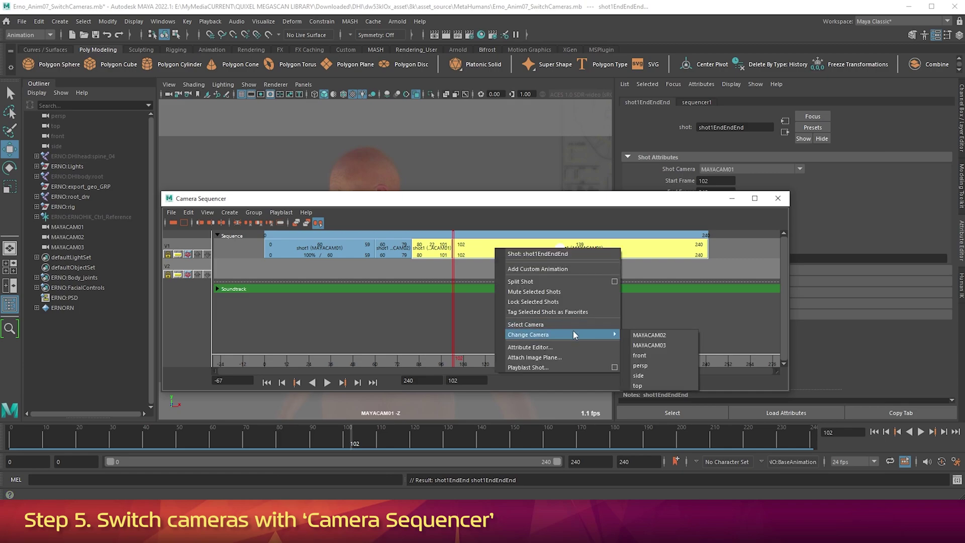
{"action": "left_click", "coordinate": [659, 345]}
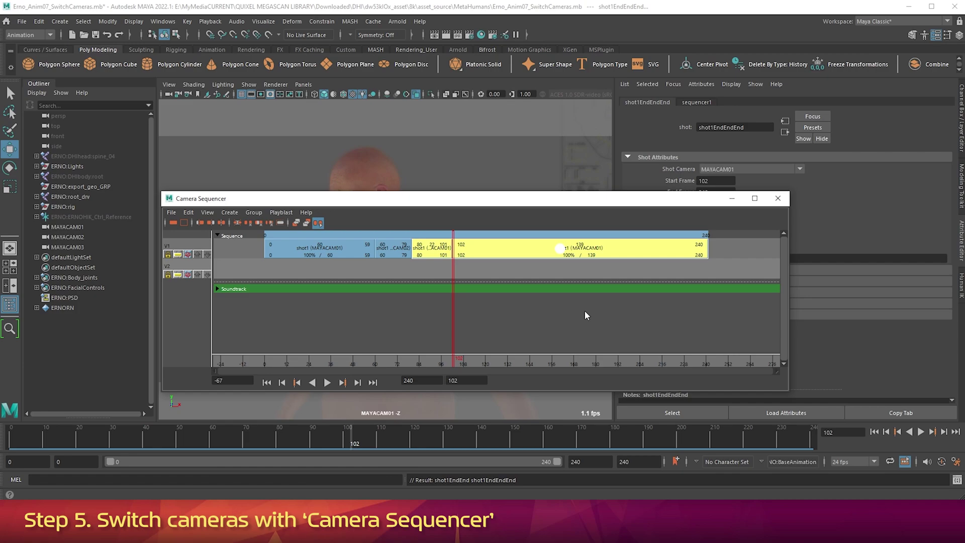
Split the MAYACAM03 shot at frame 129 and change the camera of the part after the cut to MAYACAM01
{"action": "left_click_drag", "start_coordinate": [502, 362], "coordinate": [502, 363]}
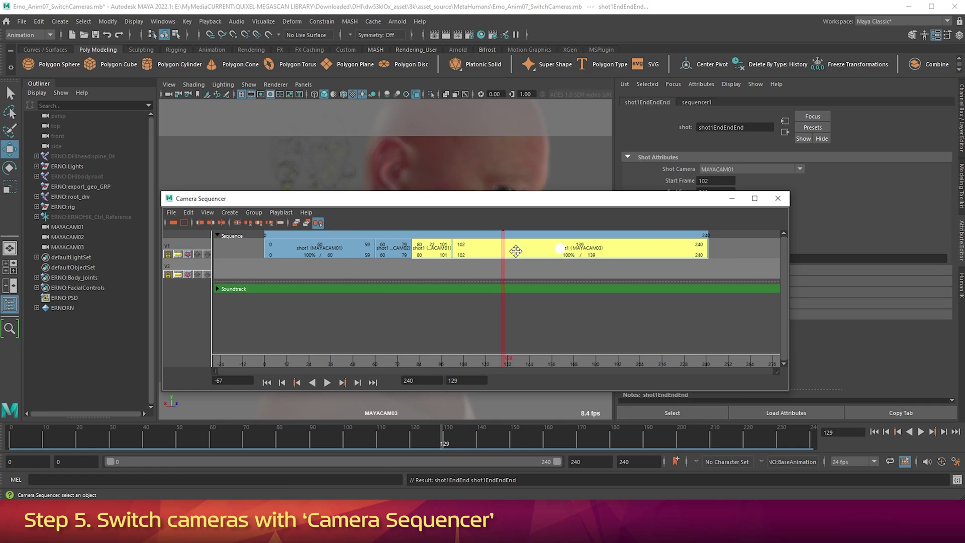
{"action": "right_click", "coordinate": [516, 253]}
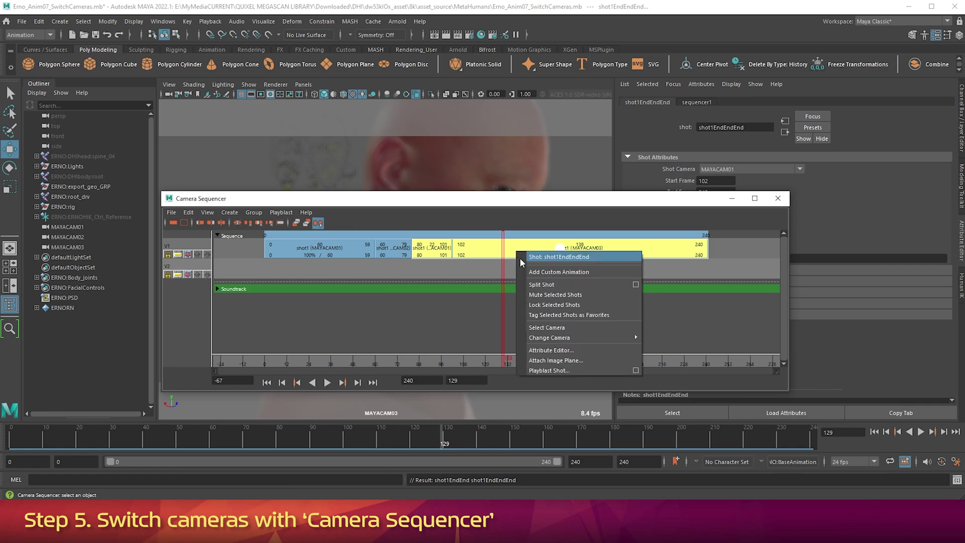
{"action": "left_click", "coordinate": [548, 285]}
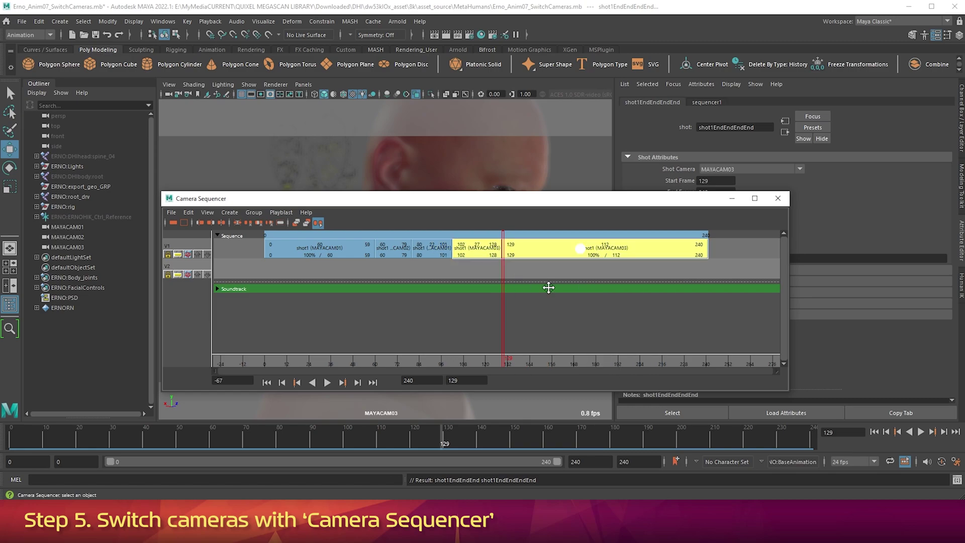
{"action": "right_click", "coordinate": [542, 253]}
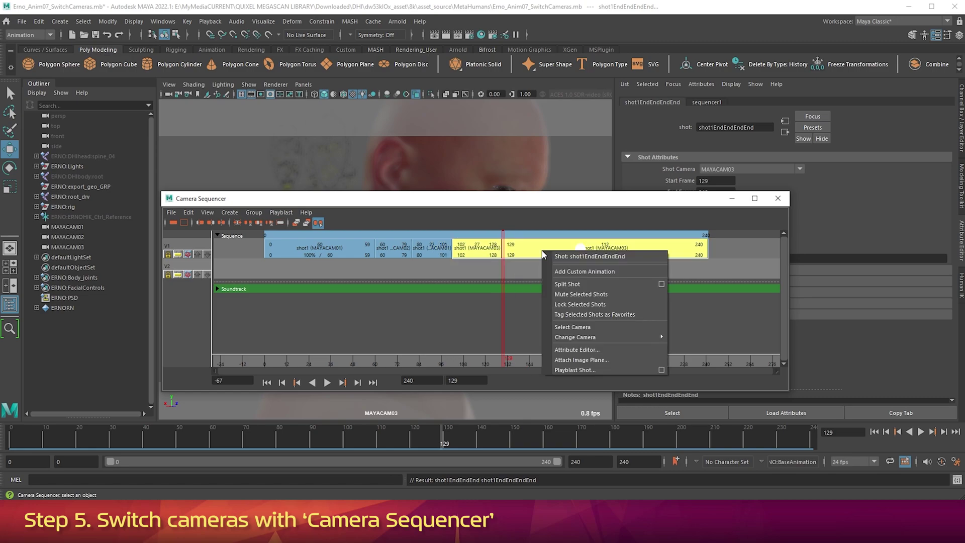
{"action": "mouse_move", "coordinate": [579, 339]}
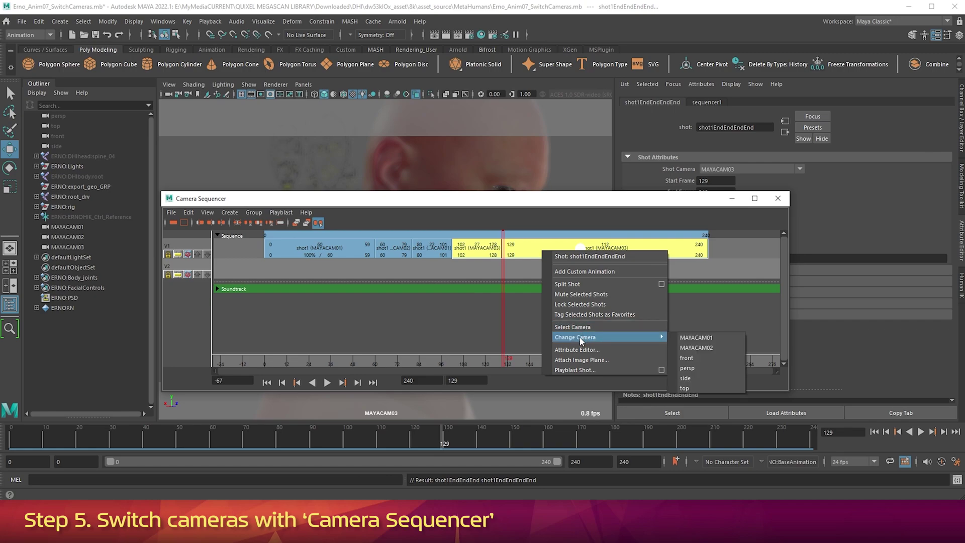
{"action": "left_click", "coordinate": [703, 339]}
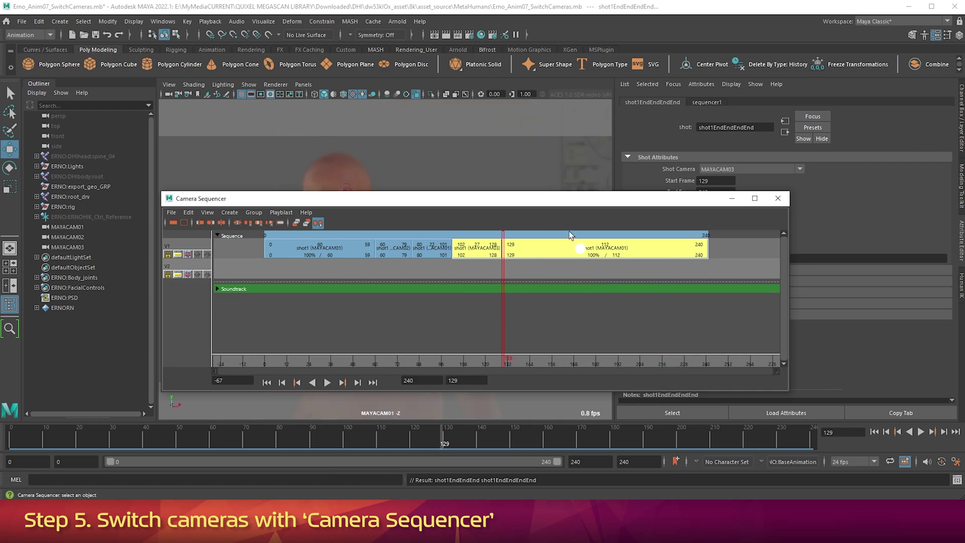
Uncover the character's head in the viewport and play the camera sequence from its start to review the cuts
{"action": "left_click_drag", "start_coordinate": [534, 199], "coordinate": [566, 300]}
{"action": "left_click", "coordinate": [421, 413]}
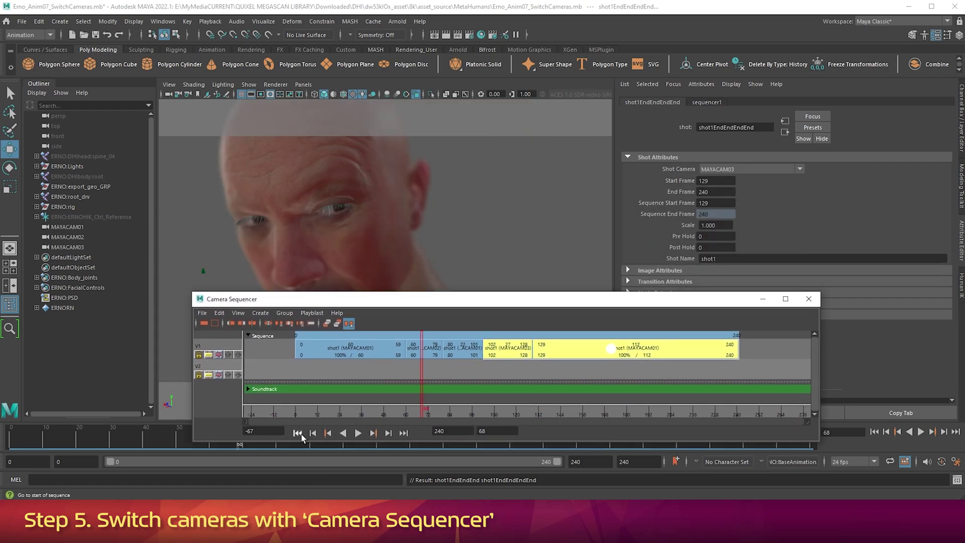
{"action": "left_click", "coordinate": [358, 433]}
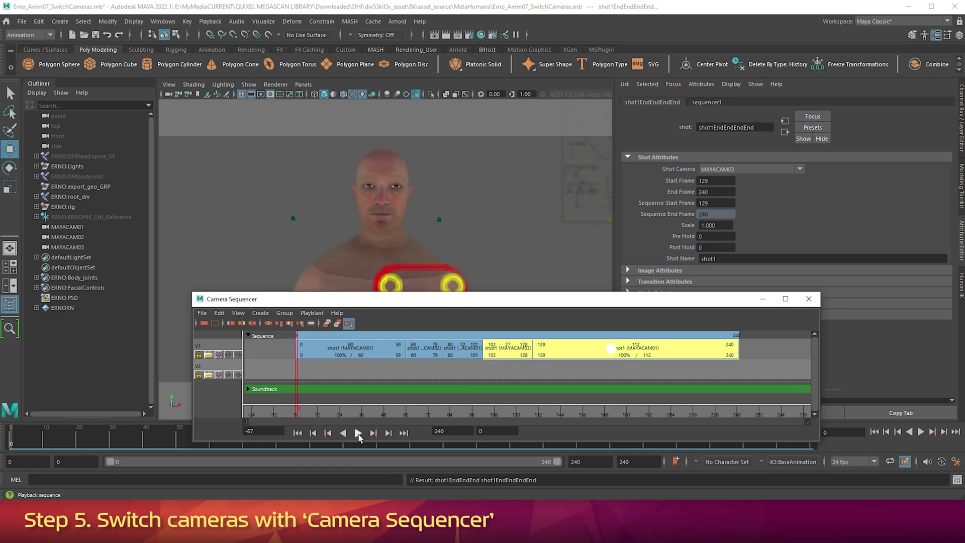
{"action": "left_click", "coordinate": [358, 434]}
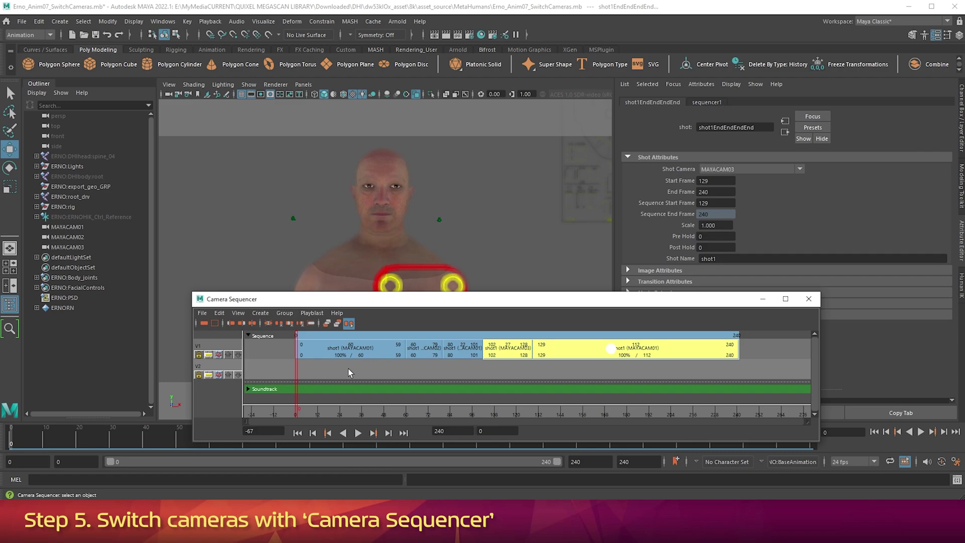
Create an ubercam from all the shots in the sequence and rename it MAYAUBERCAM01
{"action": "left_click_drag", "start_coordinate": [315, 370], "coordinate": [738, 346]}
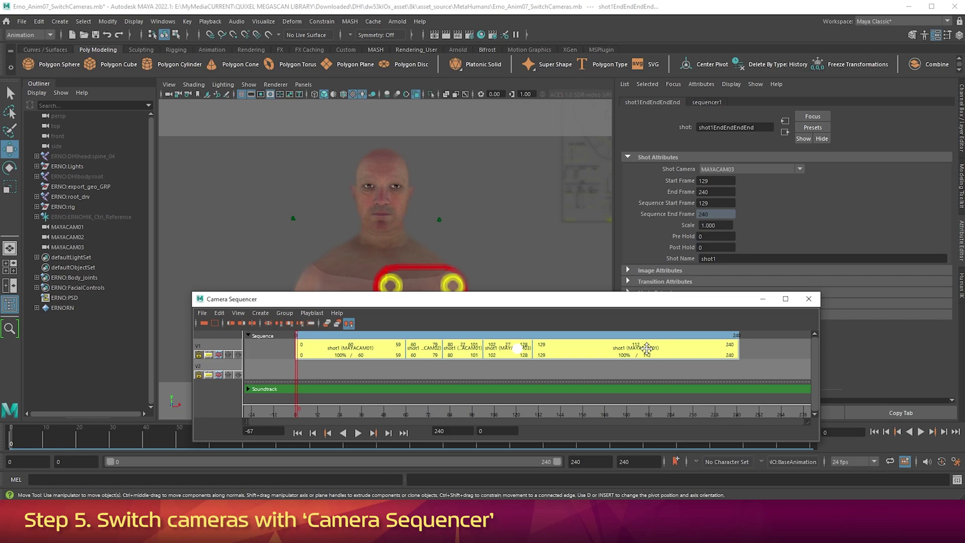
{"action": "left_click", "coordinate": [260, 313]}
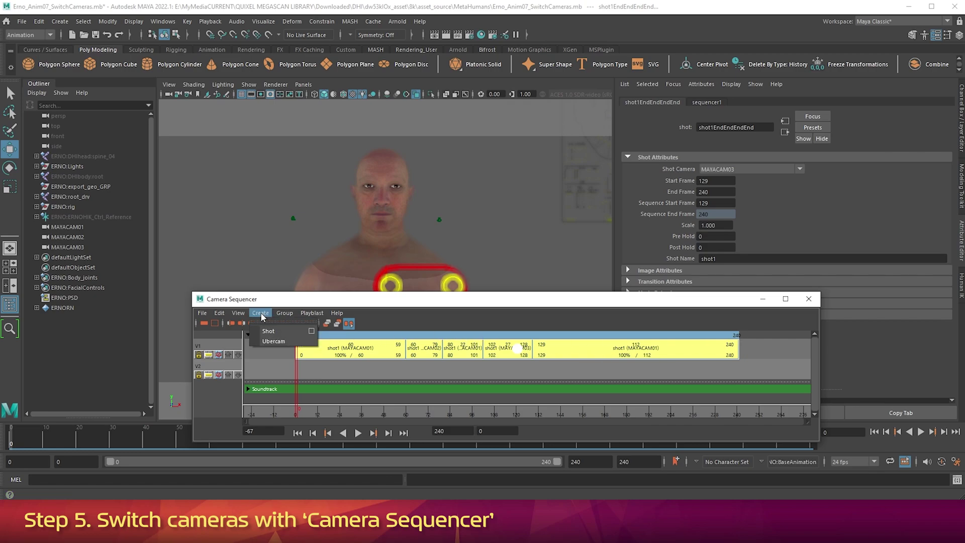
{"action": "left_click", "coordinate": [269, 341]}
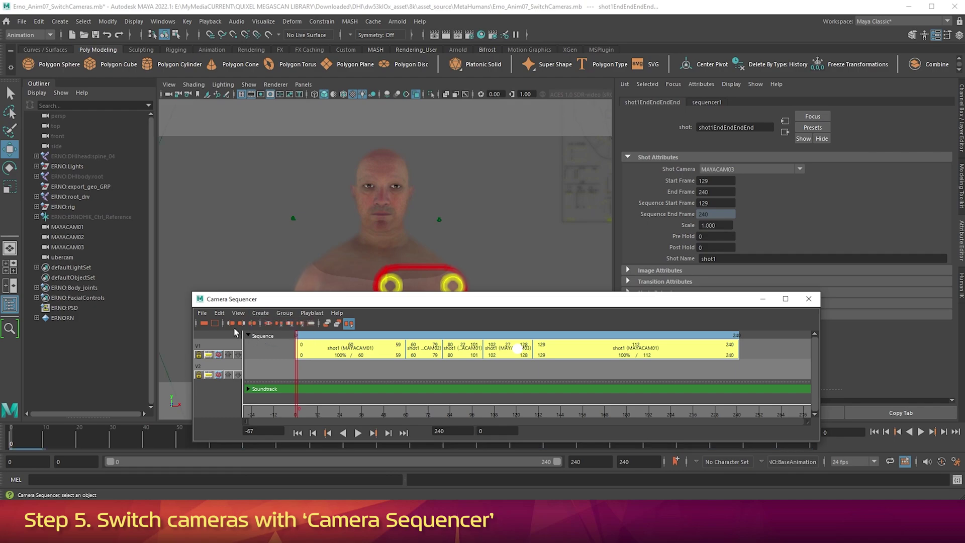
{"action": "double_click", "coordinate": [64, 258]}
{"action": "type", "text": "MAY"}
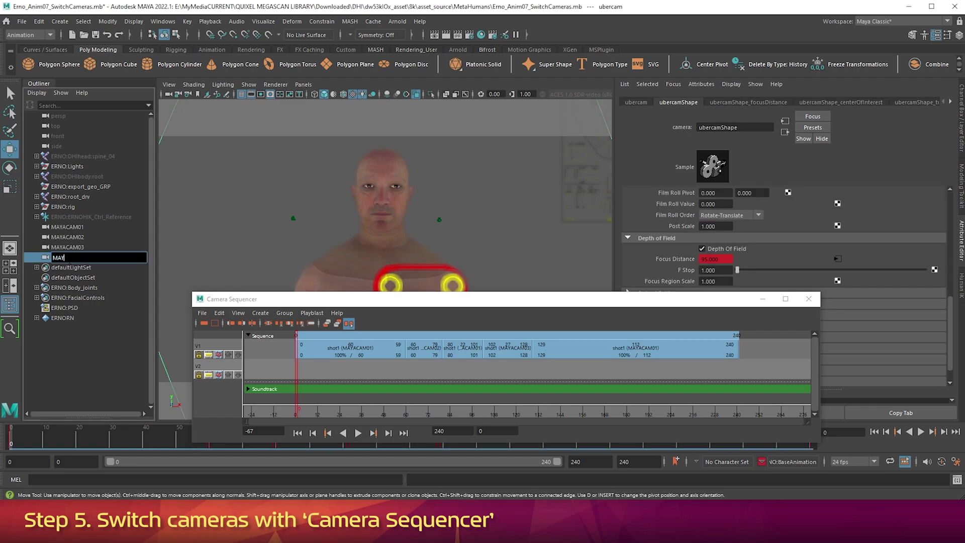
{"action": "type", "text": "AUBERCAM01"}
{"action": "key", "text": "Return"}
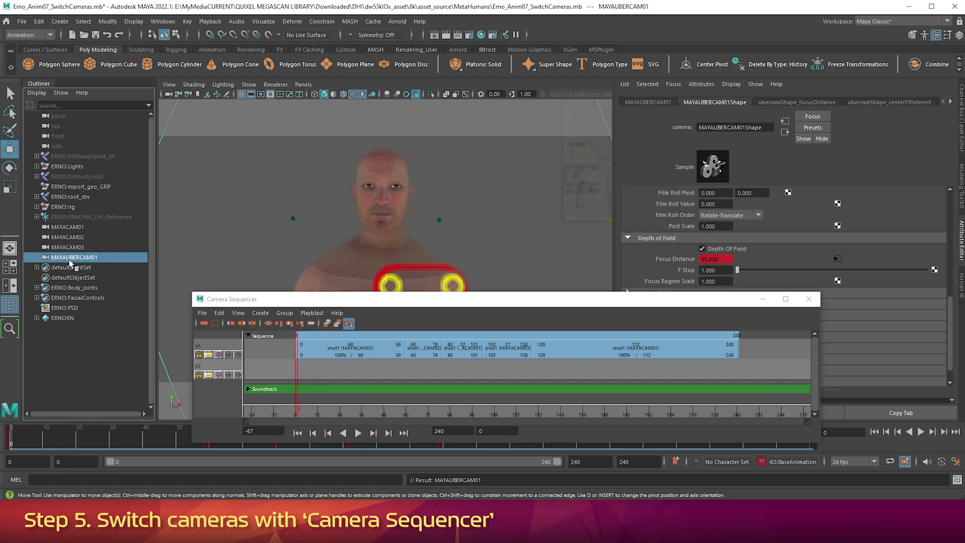
Close the Camera Sequencer and set the viewport to look through MAYAUBERCAM01
{"action": "left_click", "coordinate": [809, 299]}
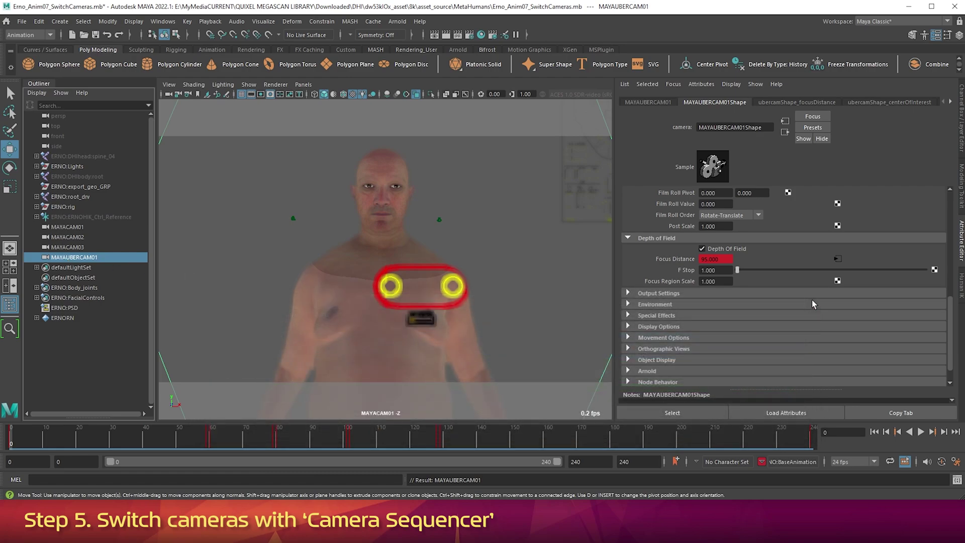
{"action": "left_click", "coordinate": [306, 84]}
{"action": "mouse_move", "coordinate": [312, 96]}
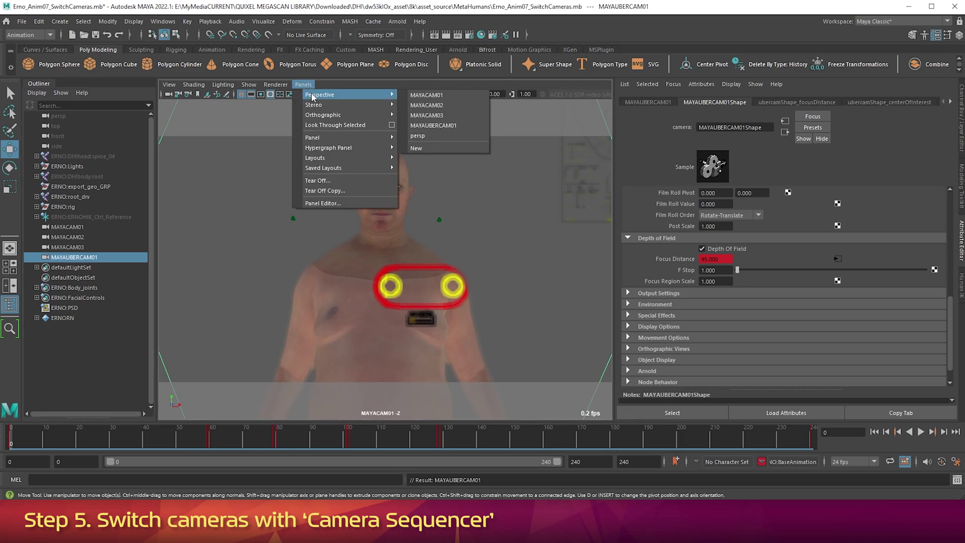
{"action": "left_click", "coordinate": [446, 125]}
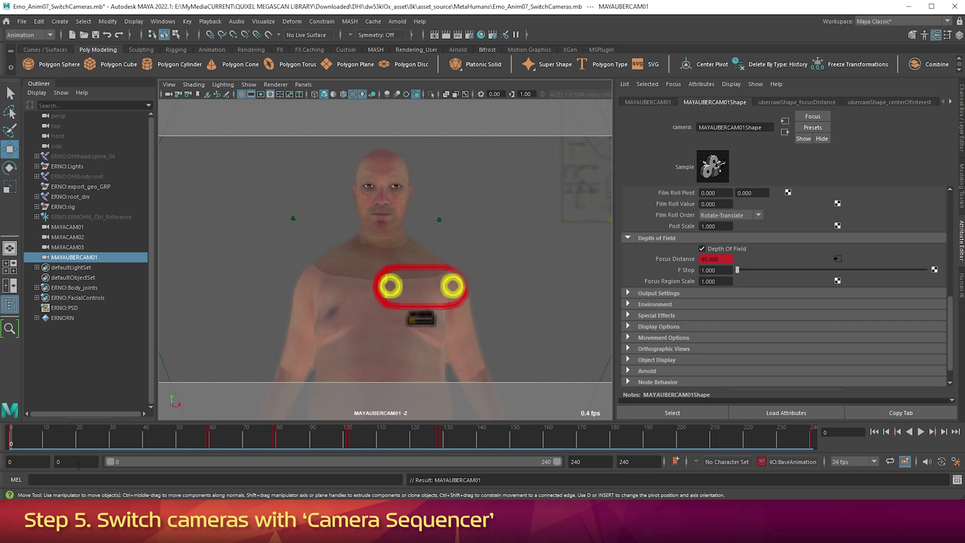
Hide the Attribute Editor to enlarge the viewport and play the animation through MAYAUBERCAM01
{"action": "key", "text": "alt+v"}
{"action": "key", "text": "alt+v"}
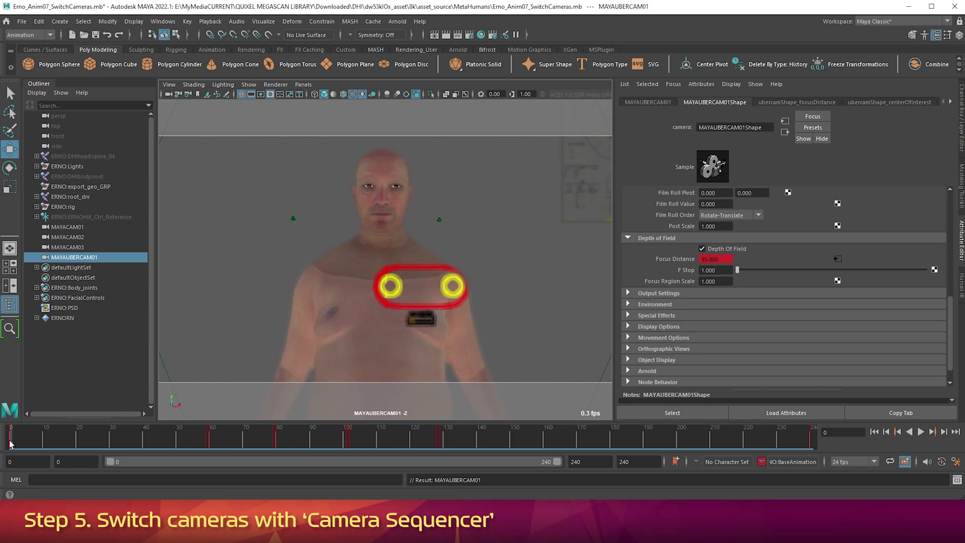
{"action": "left_click", "coordinate": [960, 241]}
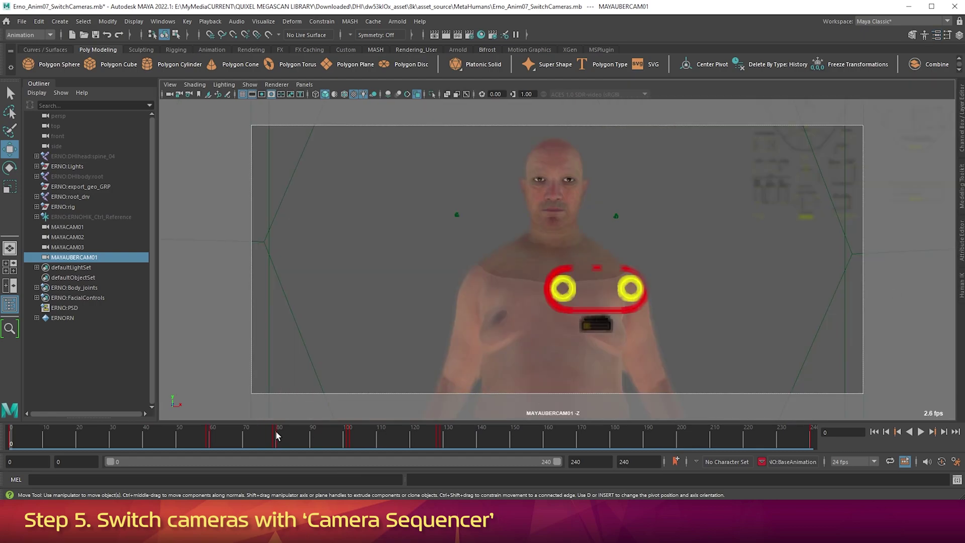
{"action": "key", "text": "alt+v"}
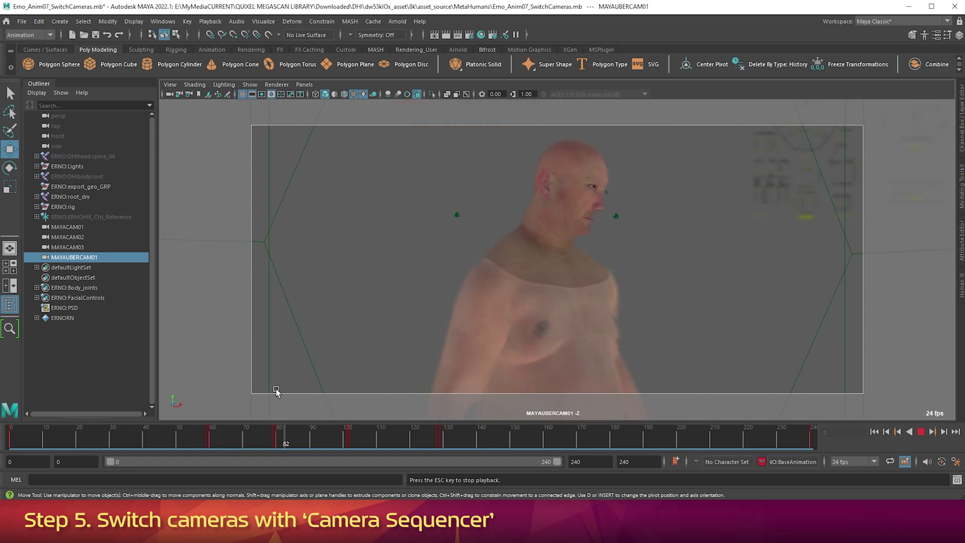
{"action": "key", "text": "Escape"}
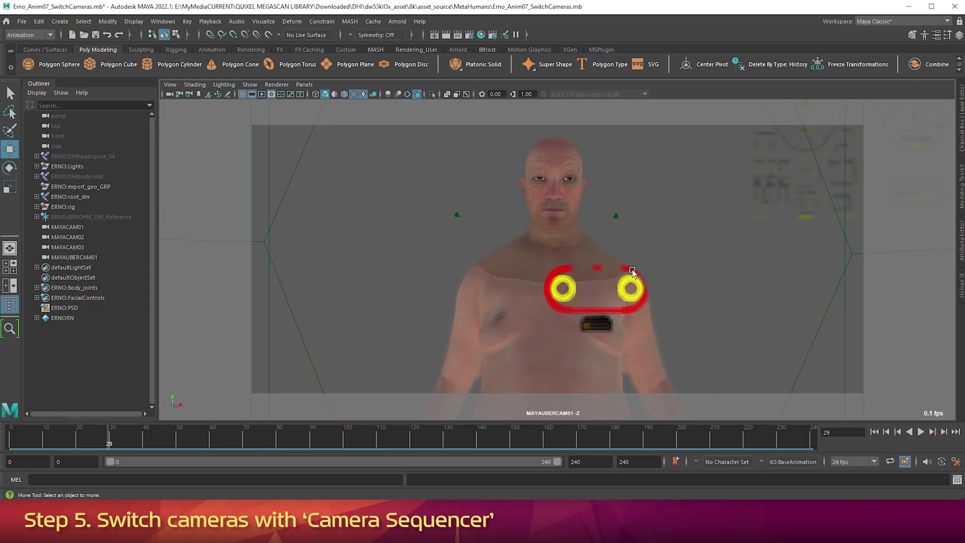
Return to the three-panel layout, with the wide panel showing persp and the small character panel showing MAYAUBERCAM01
{"action": "key", "text": "space"}
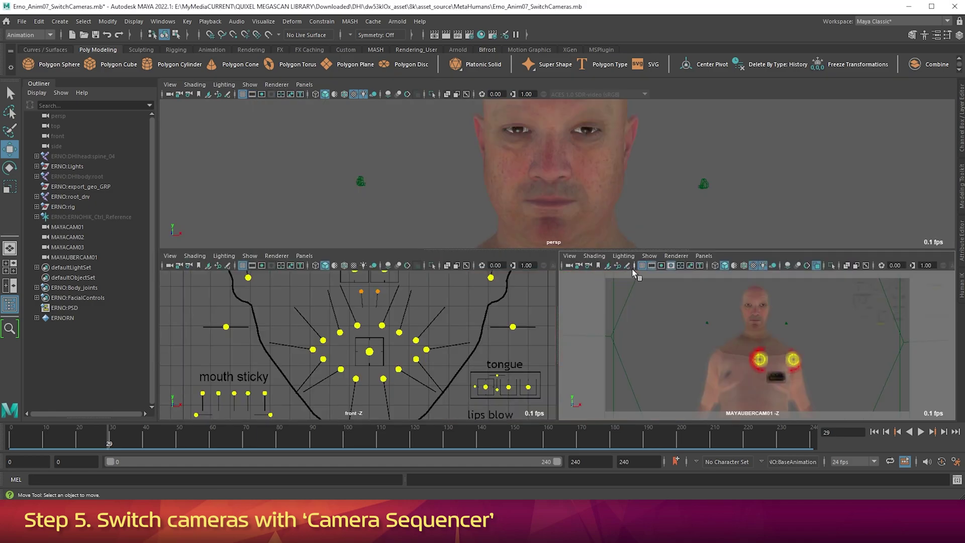
{"action": "left_click", "coordinate": [311, 86]}
{"action": "mouse_move", "coordinate": [312, 98]}
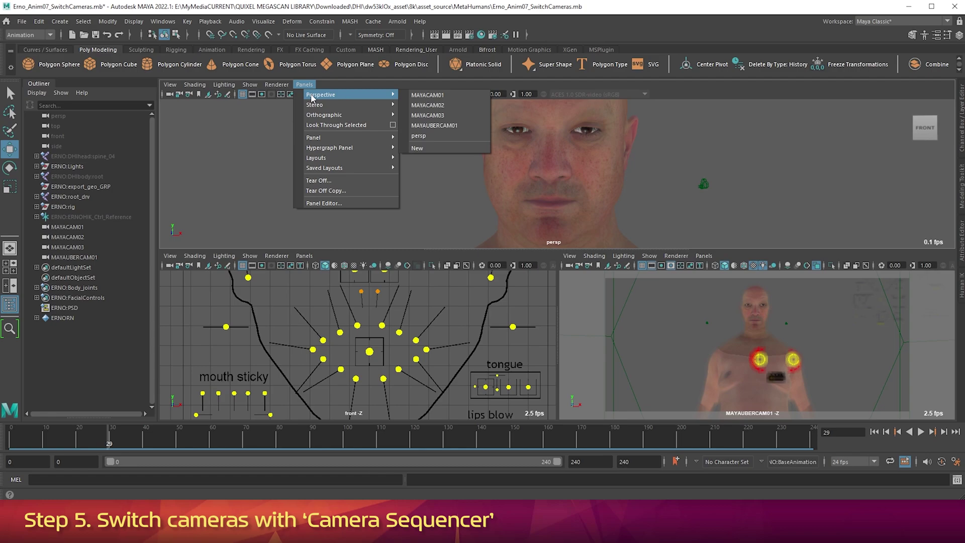
{"action": "left_click", "coordinate": [427, 136]}
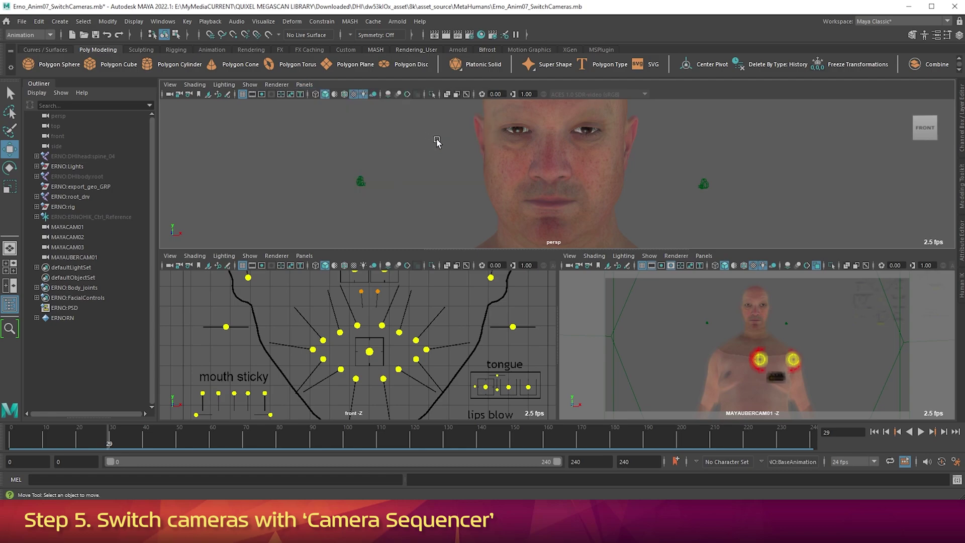
{"action": "left_click", "coordinate": [703, 255]}
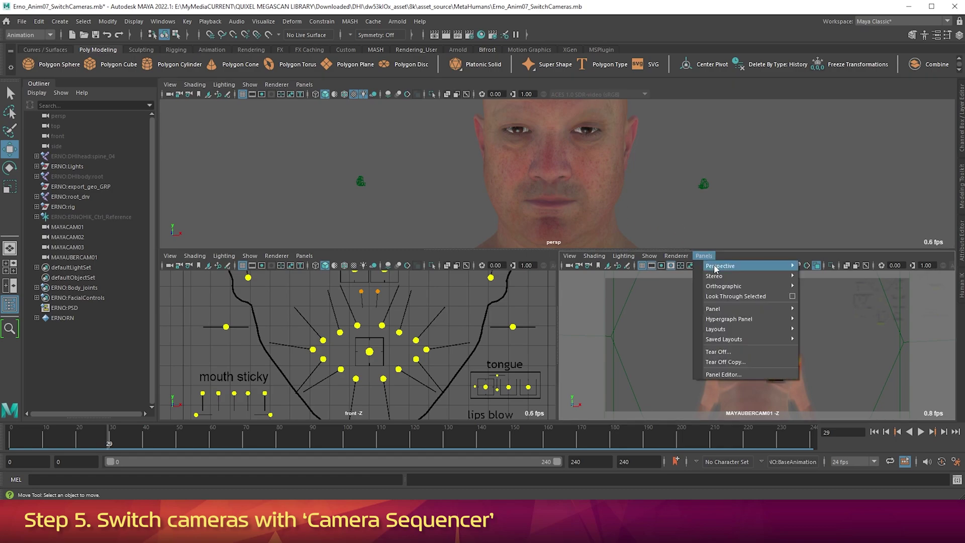
{"action": "mouse_move", "coordinate": [716, 269]}
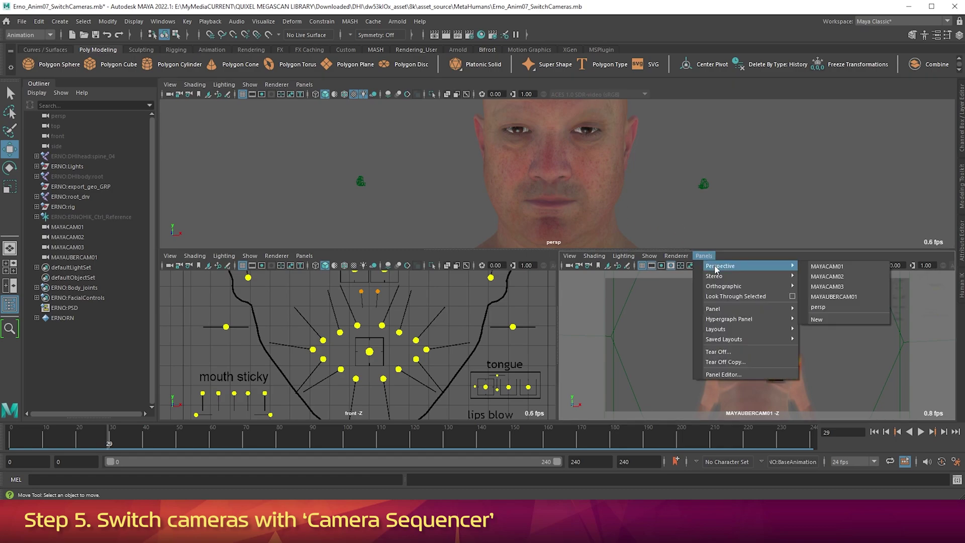
{"action": "left_click", "coordinate": [834, 297]}
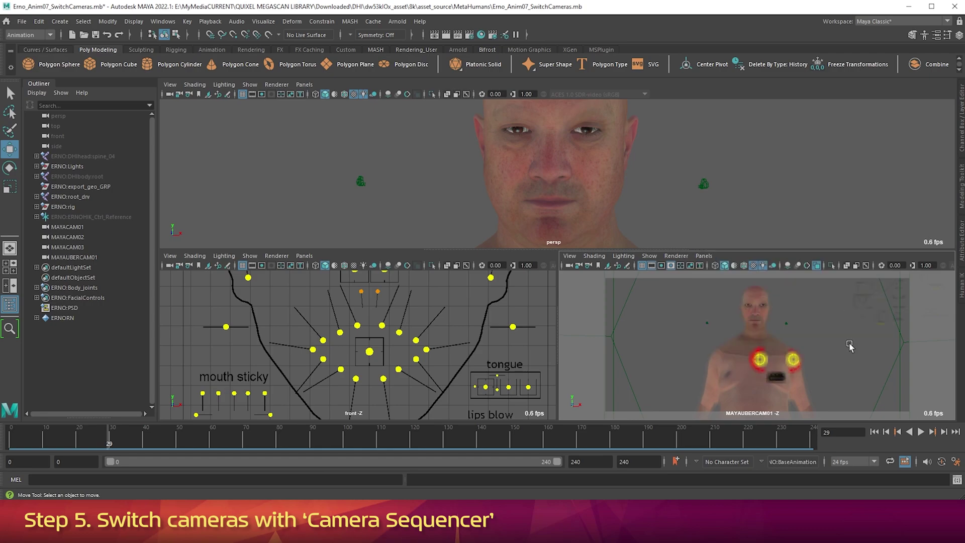
Save the scene and save a new version of it as Erno_Anim08_FilmLights.mb
{"action": "left_click", "coordinate": [22, 21]}
{"action": "left_click", "coordinate": [31, 65]}
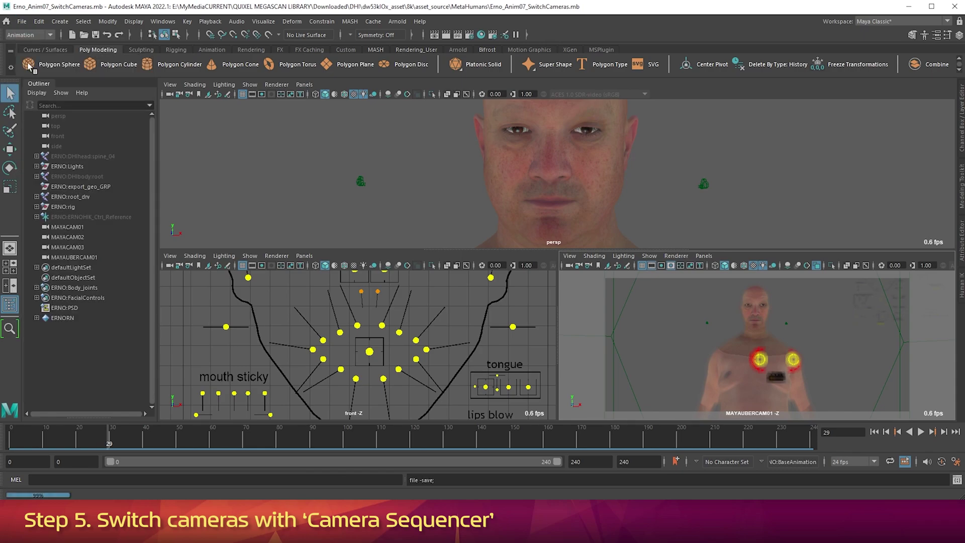
{"action": "left_click", "coordinate": [21, 21]}
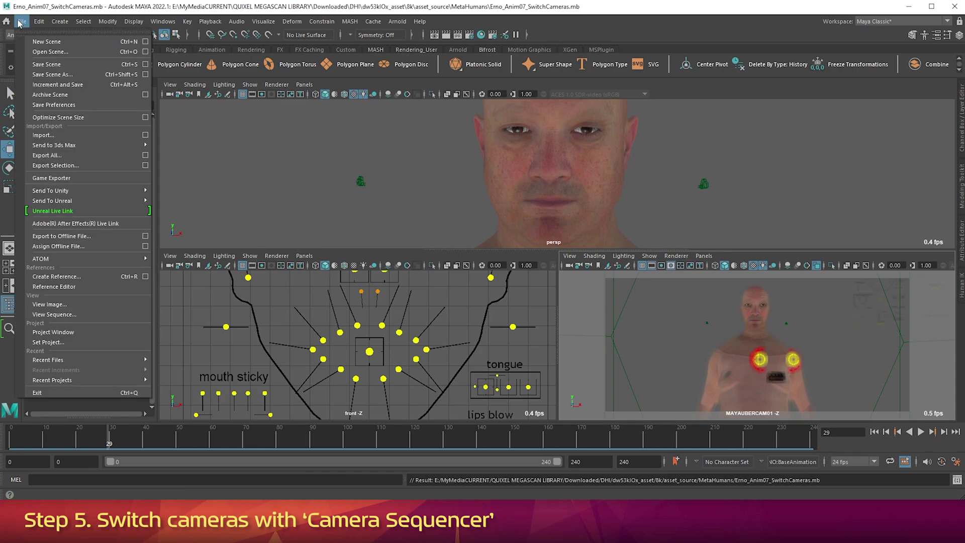
{"action": "left_click", "coordinate": [46, 75]}
{"action": "left_click_drag", "start_coordinate": [298, 414], "coordinate": [335, 413]}
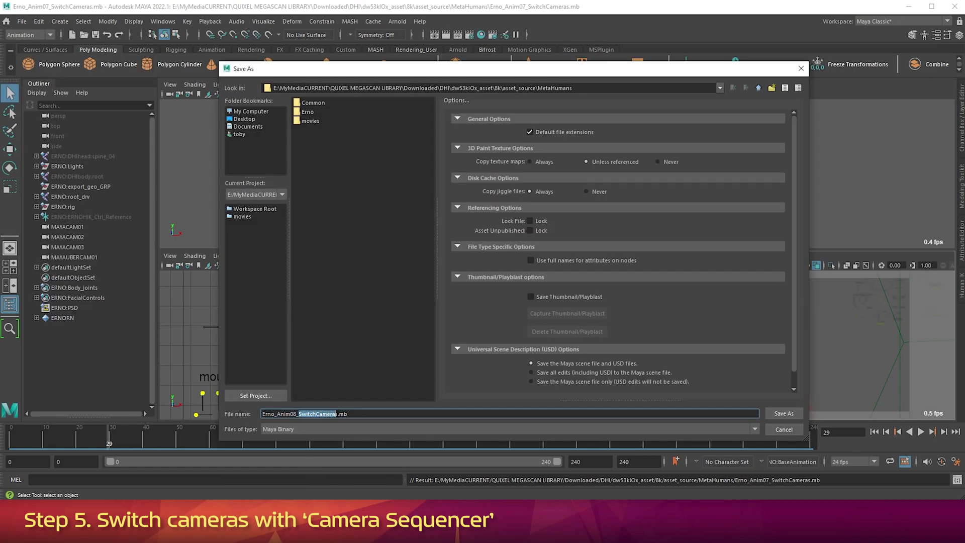
{"action": "type", "text": "FilmLights"}
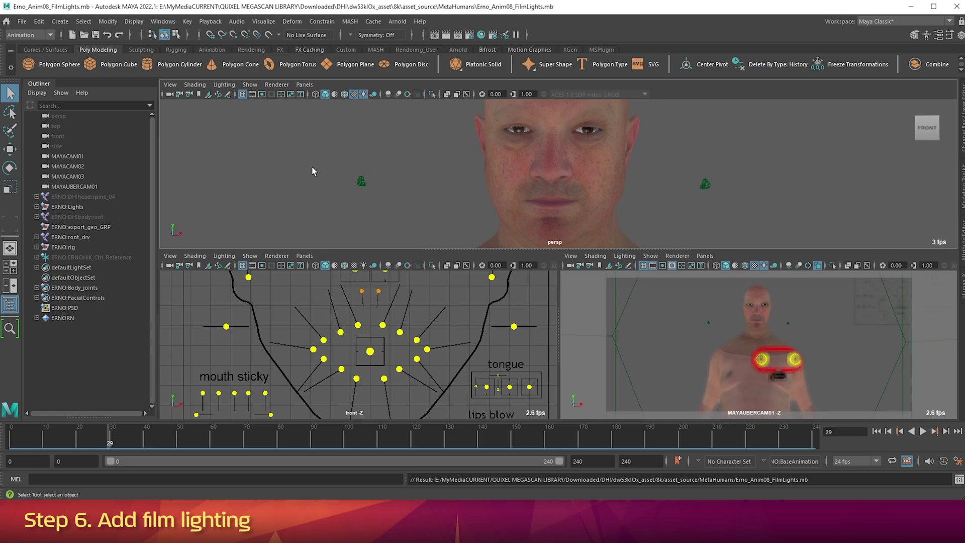
Hide the three directional lights, directionalLight1 to directionalLight3, in defaultLightSet
{"action": "left_click", "coordinate": [37, 267]}
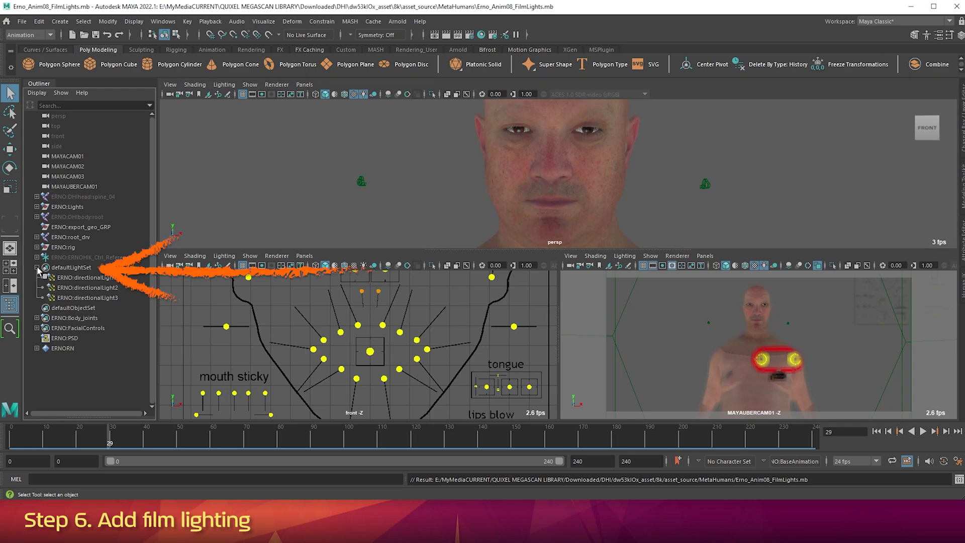
{"action": "left_click", "coordinate": [91, 280]}
{"action": "left_click", "coordinate": [84, 298], "text": "shift"}
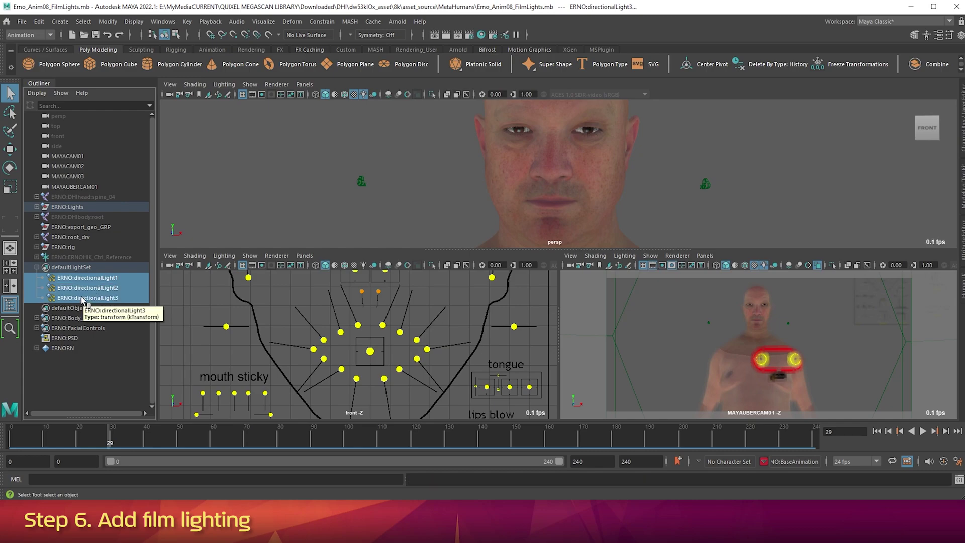
{"action": "key", "text": "ctrl+h"}
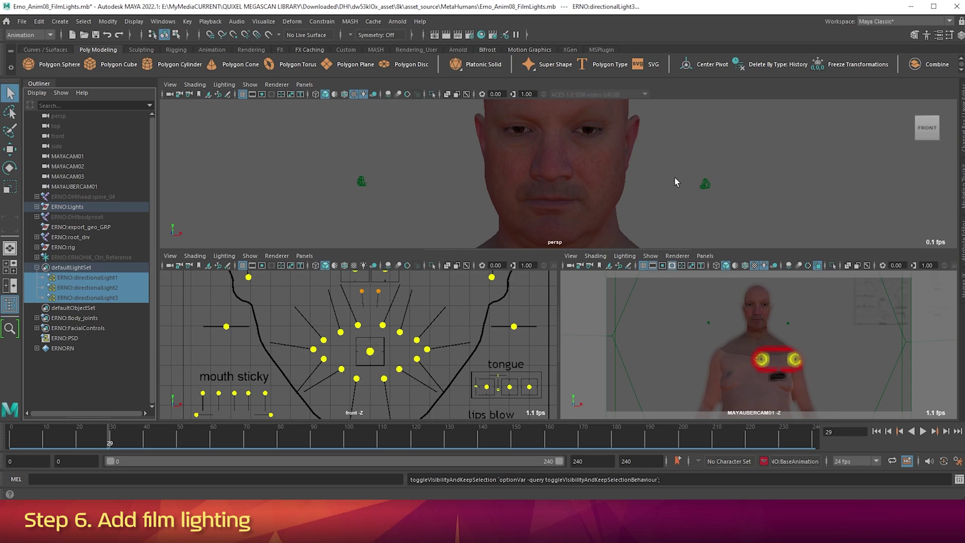
Create an area light and rename it MAYALIGHT01
{"action": "left_click", "coordinate": [69, 23]}
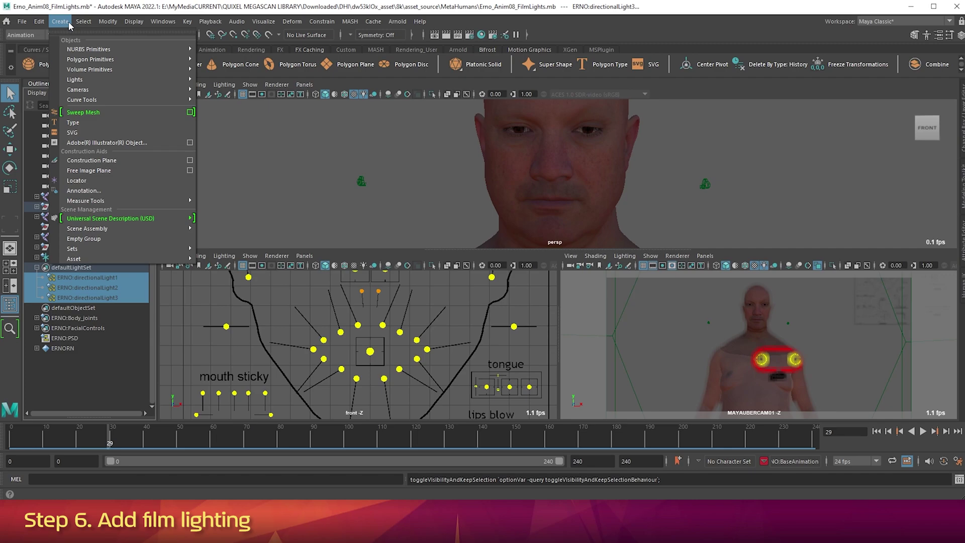
{"action": "mouse_move", "coordinate": [78, 80]}
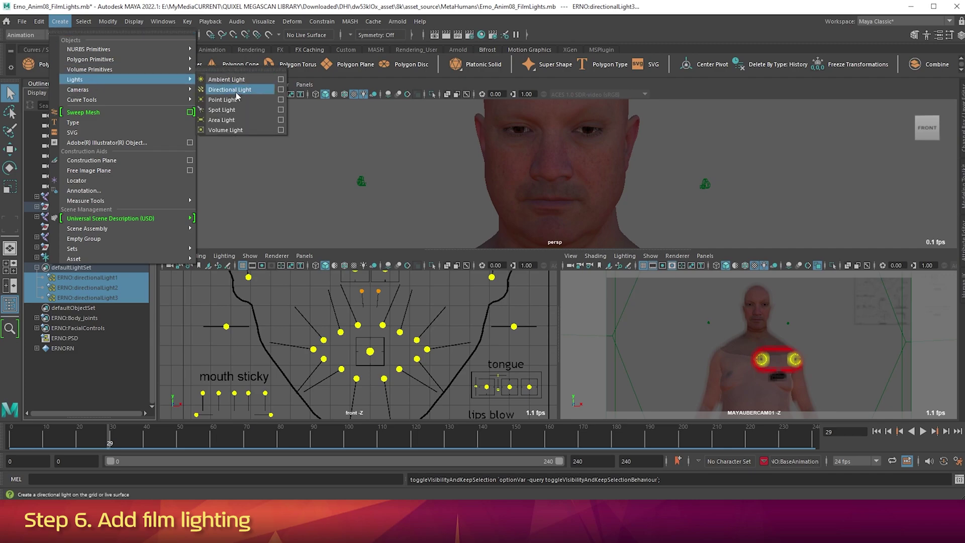
{"action": "left_click", "coordinate": [221, 119]}
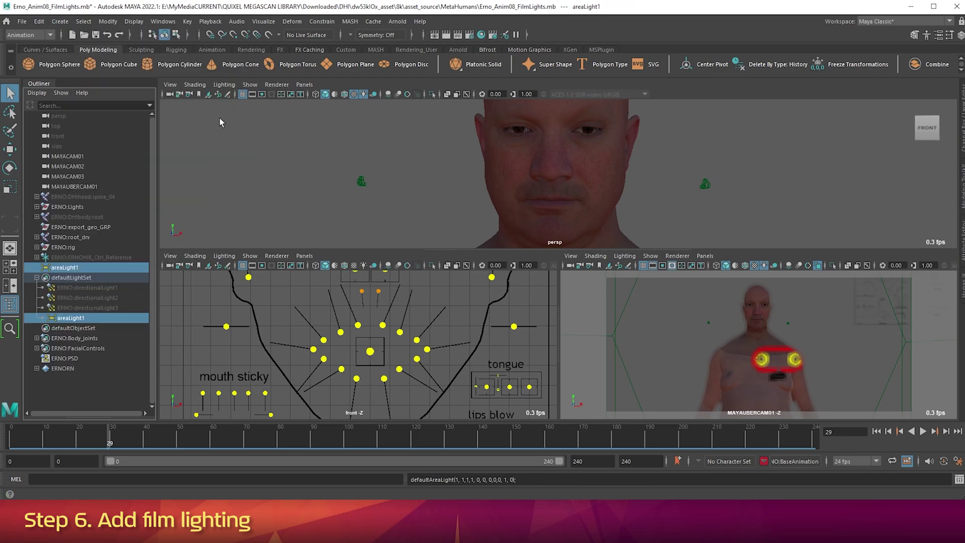
{"action": "double_click", "coordinate": [69, 268]}
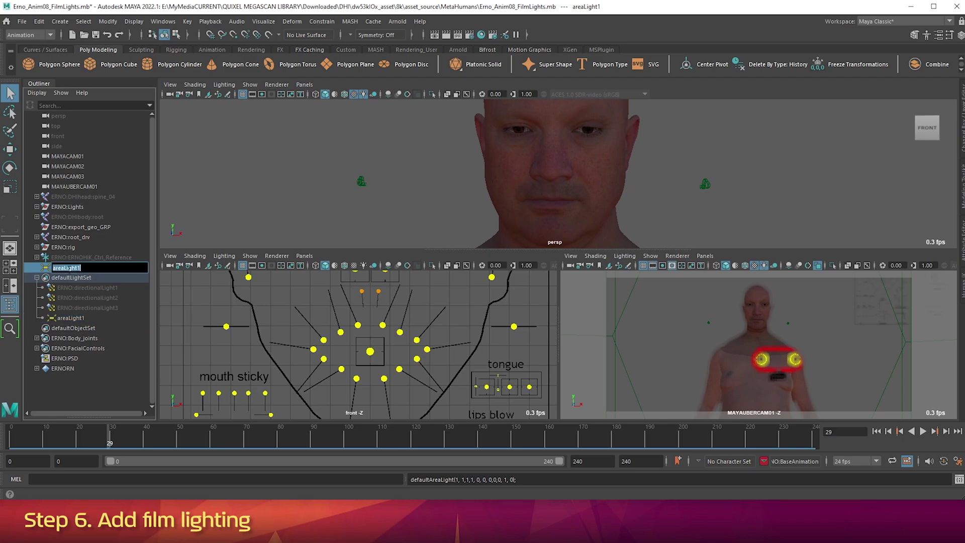
{"action": "type", "text": "MAY"}
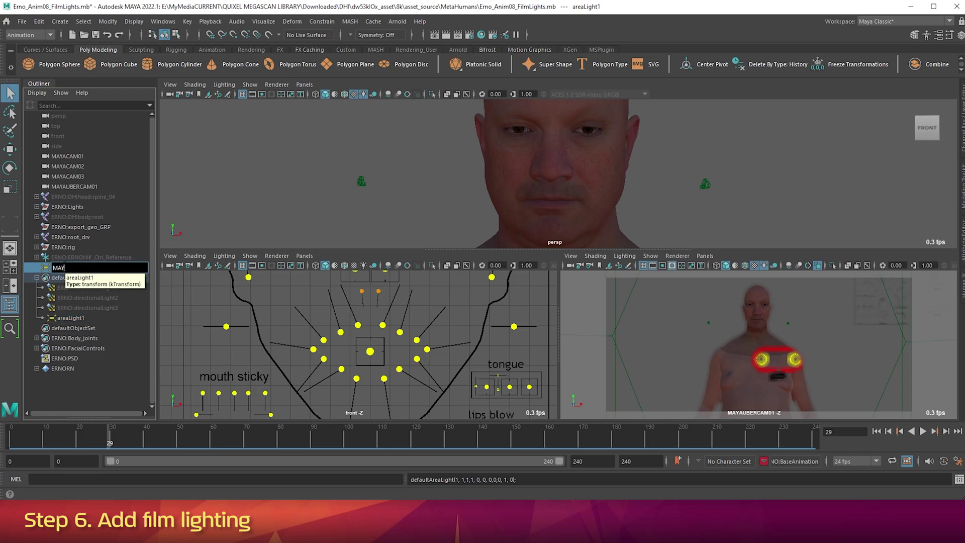
{"action": "type", "text": "ALIGHT01"}
{"action": "key", "text": "Return"}
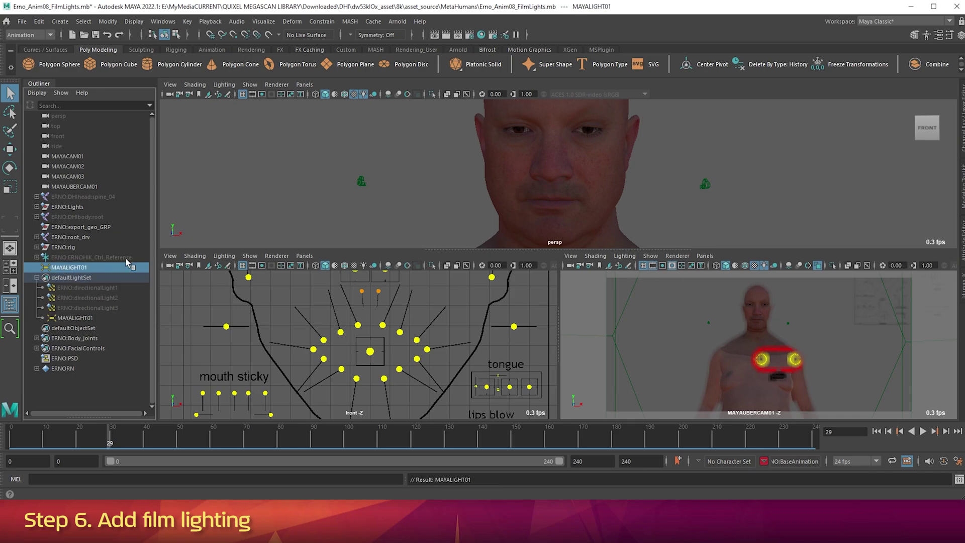
Position MAYALIGHT01 at Translate X -354, Translate Y 105 and Translate Z -134
{"action": "left_click", "coordinate": [960, 35]}
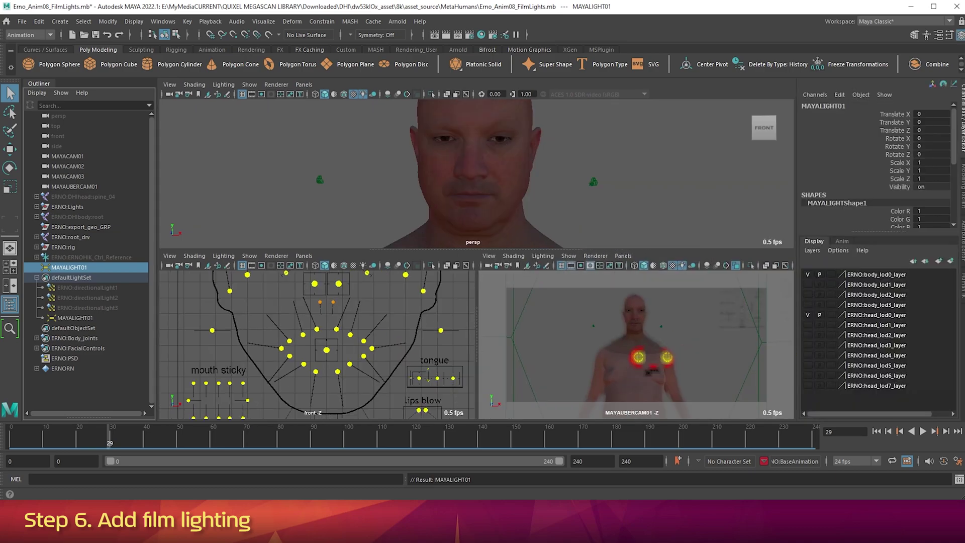
{"action": "left_click", "coordinate": [935, 113]}
{"action": "type", "text": "-354"}
{"action": "key", "text": "Tab"}
{"action": "type", "text": "105"}
{"action": "key", "text": "Tab"}
{"action": "type", "text": "-134"}
Set MAYALIGHT01's rotation to X -18, Y -116 and Z -8, and toggle its visibility to check its effect
{"action": "key", "text": "Tab"}
{"action": "type", "text": "-18"}
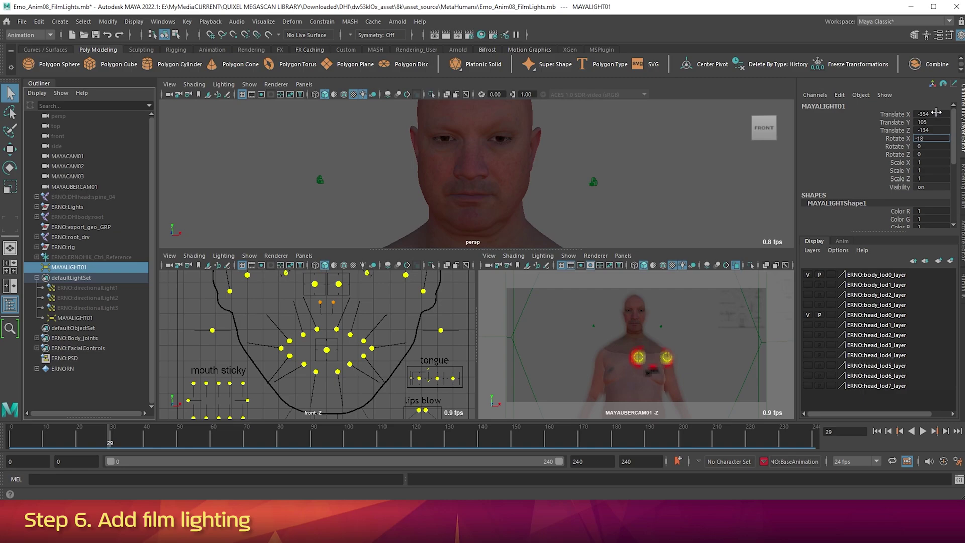
{"action": "key", "text": "Tab"}
{"action": "type", "text": "-116"}
{"action": "key", "text": "Tab"}
{"action": "type", "text": "-8"}
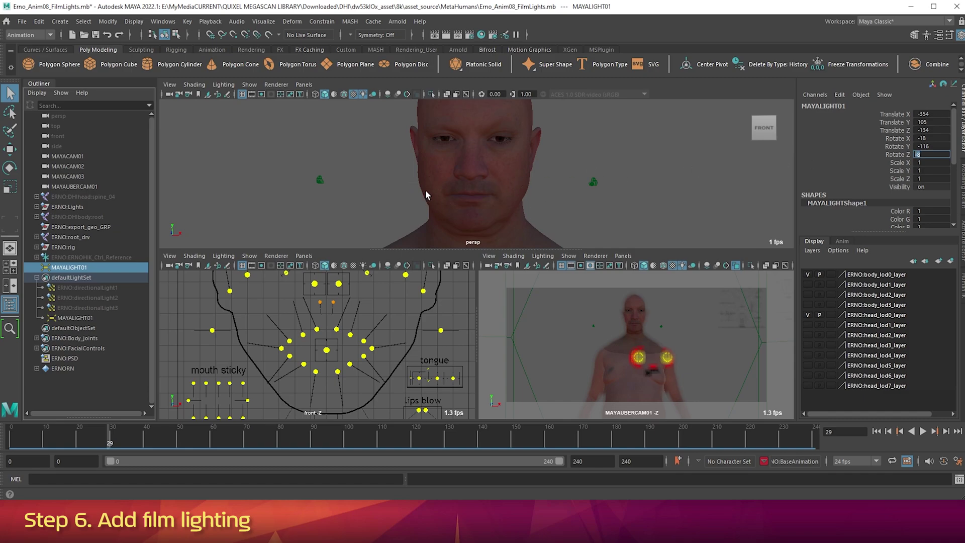
{"action": "key", "text": "h"}
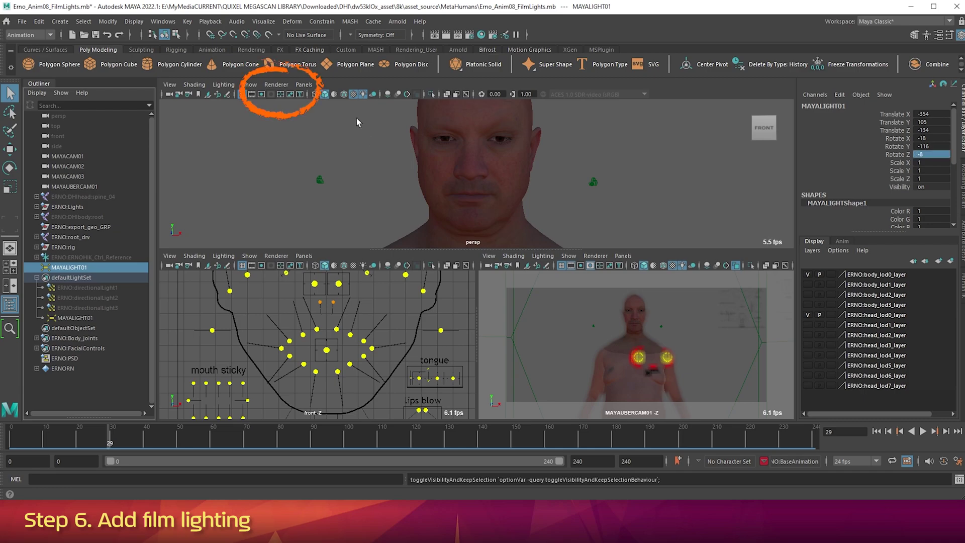
Set the light limit to 8 in the Viewport 2.0 renderer settings of the persp view
{"action": "left_click", "coordinate": [277, 85]}
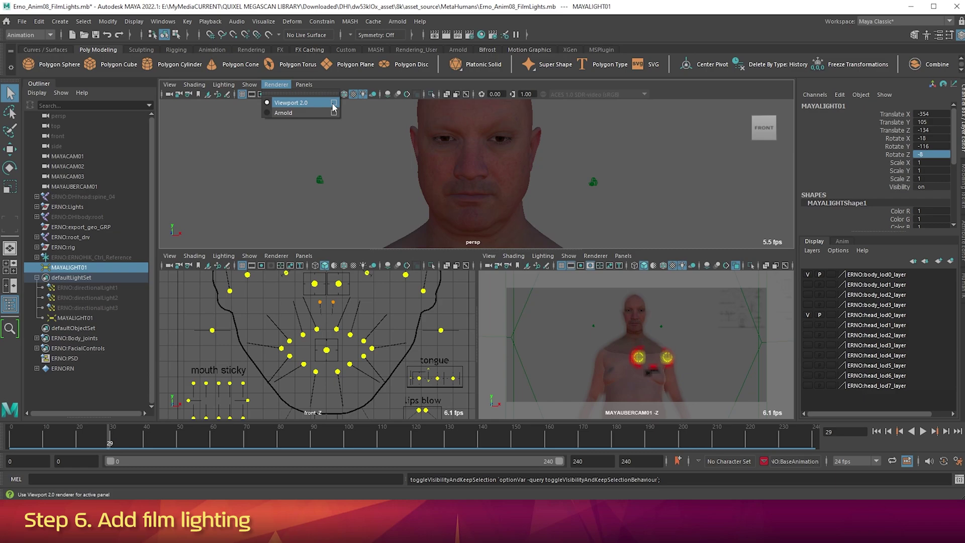
{"action": "left_click", "coordinate": [333, 104]}
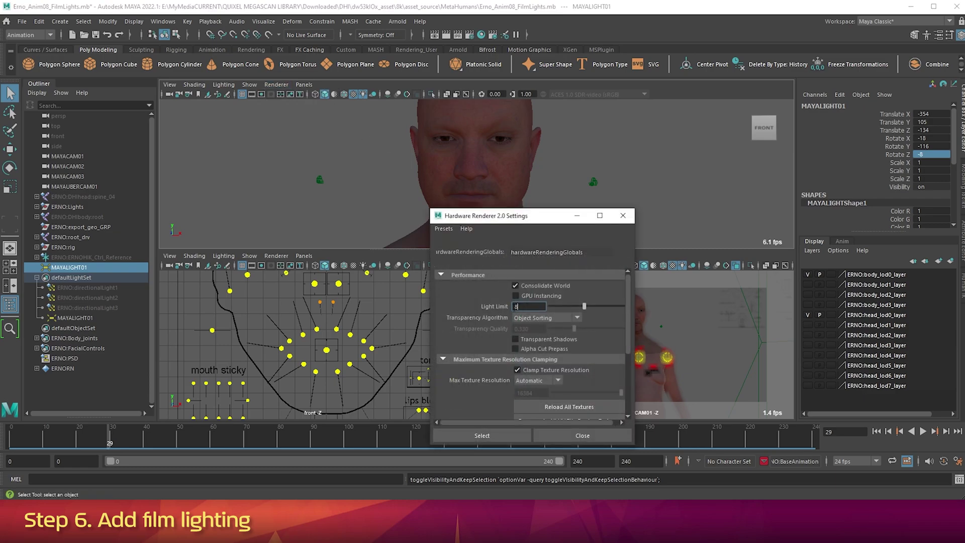
{"action": "double_click", "coordinate": [516, 306]}
{"action": "left_click", "coordinate": [581, 435]}
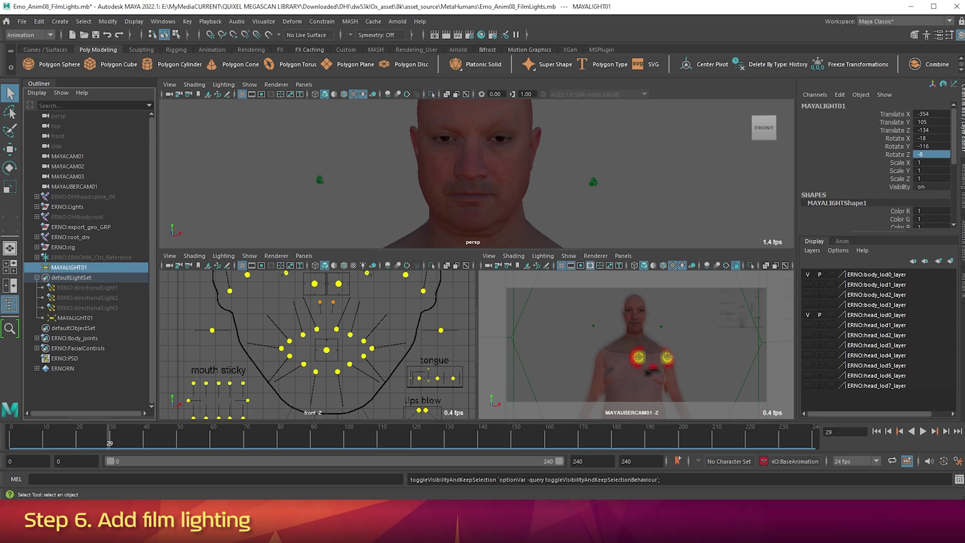
Try the Linear decay rate on the MAYALIGHT01 area light and restore No Decay
{"action": "left_click", "coordinate": [962, 239]}
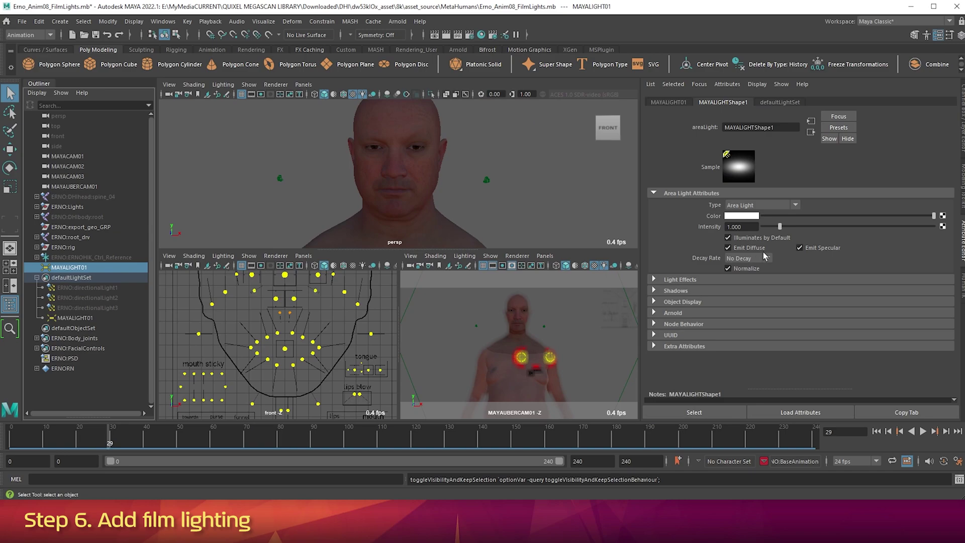
{"action": "left_click", "coordinate": [742, 257]}
{"action": "left_click", "coordinate": [743, 275]}
{"action": "left_click", "coordinate": [744, 259]}
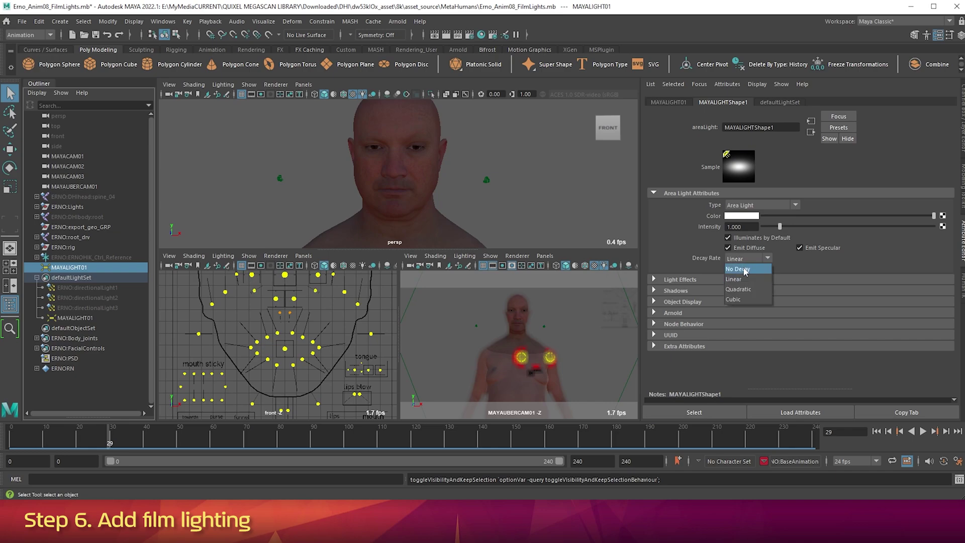
{"action": "left_click", "coordinate": [744, 271]}
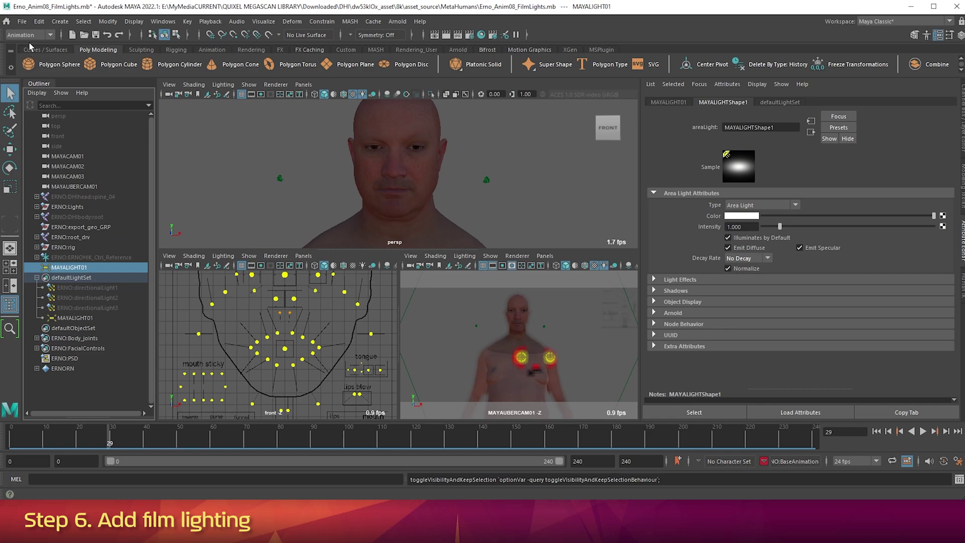
Save the scene with the new MAYALIGHT01 area light
{"action": "left_click", "coordinate": [22, 21]}
{"action": "left_click", "coordinate": [41, 67]}
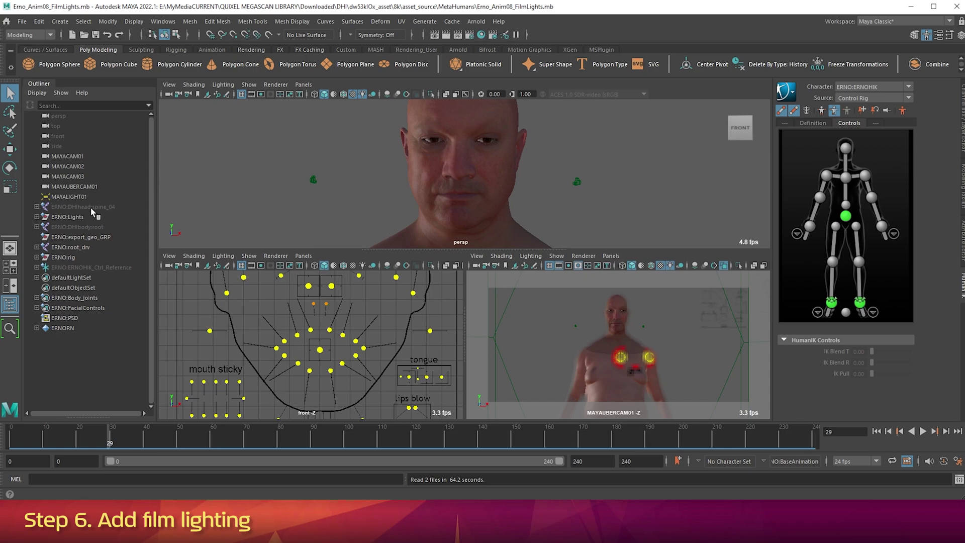
Duplicate MAYALIGHT01 and position the copy at Translate X 153, Translate Y 107 and Translate Z -175
{"action": "left_click", "coordinate": [66, 198]}
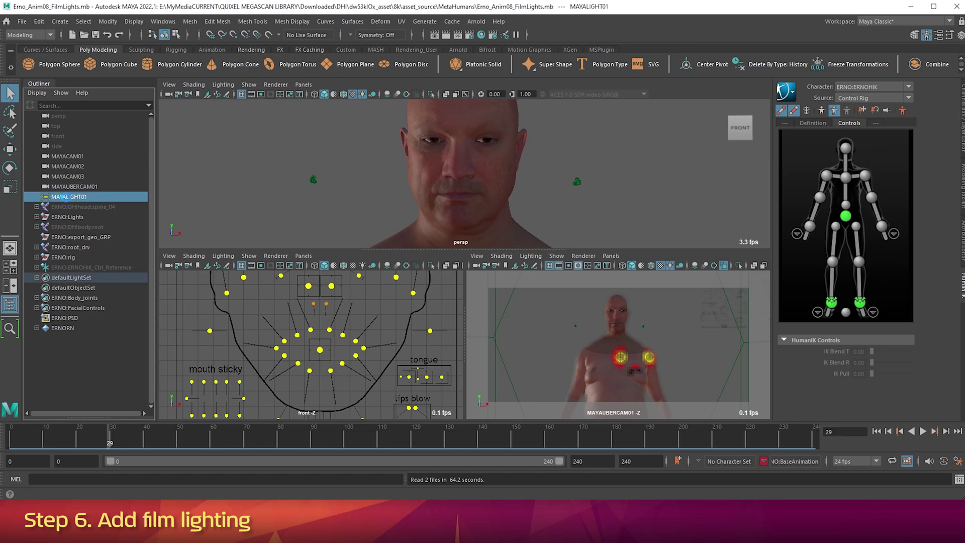
{"action": "key", "text": "ctrl+d"}
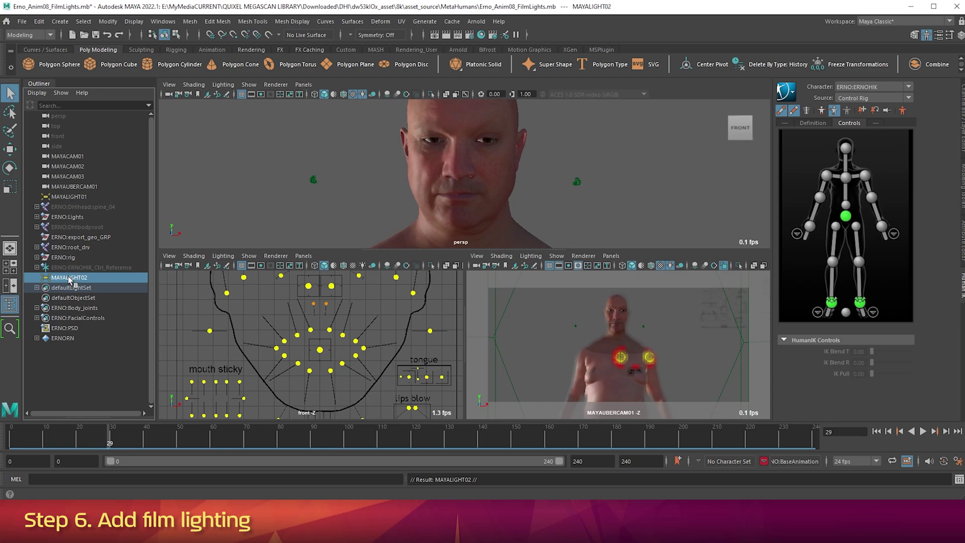
{"action": "left_click", "coordinate": [68, 279]}
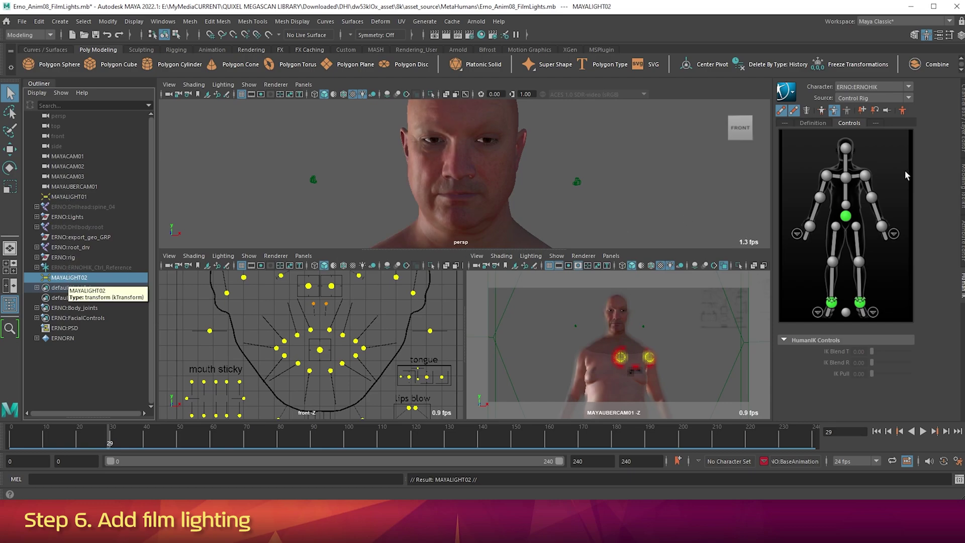
{"action": "left_click", "coordinate": [962, 118]}
{"action": "left_click", "coordinate": [937, 114]}
{"action": "type", "text": "153"}
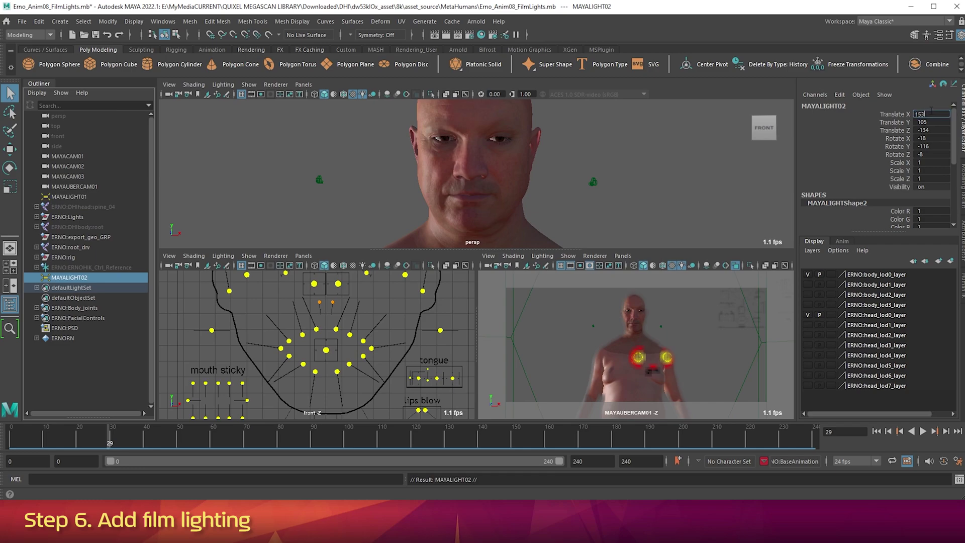
{"action": "key", "text": "Tab"}
{"action": "type", "text": "107"}
{"action": "key", "text": "Tab"}
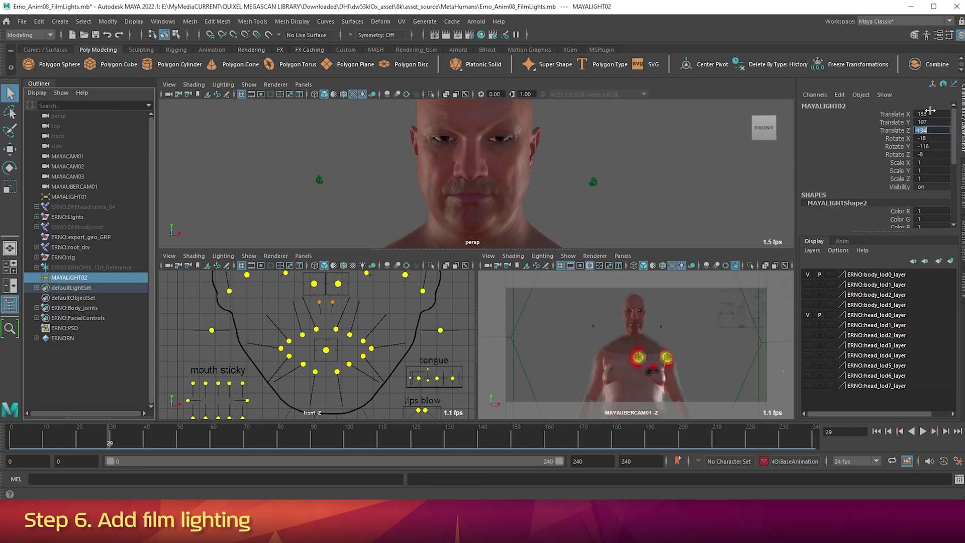
{"action": "type", "text": "-175"}
Set MAYALIGHT02's rotation to X 0, Y 100 and Z 0
{"action": "key", "text": "Tab"}
{"action": "type", "text": "0"}
{"action": "key", "text": "Tab"}
{"action": "type", "text": "100"}
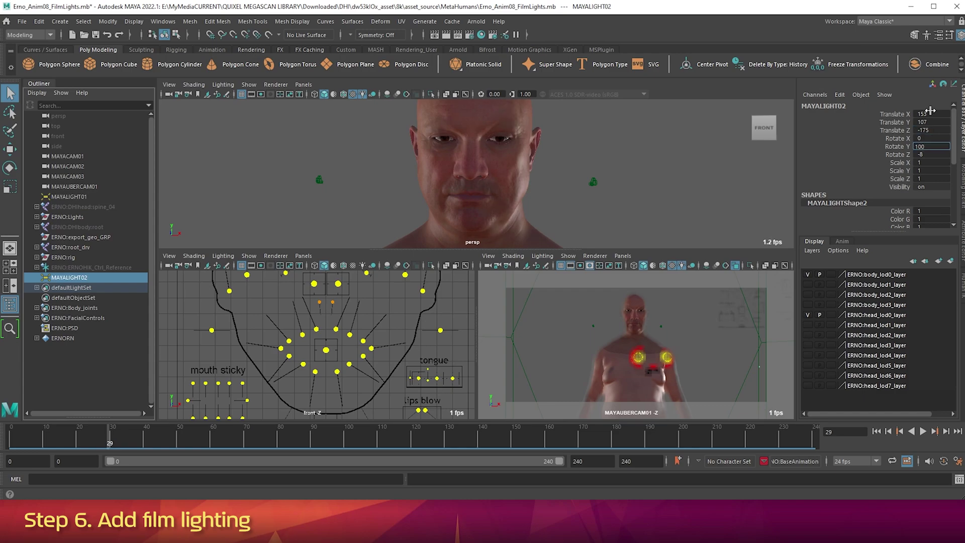
{"action": "key", "text": "Tab"}
{"action": "type", "text": "0"}
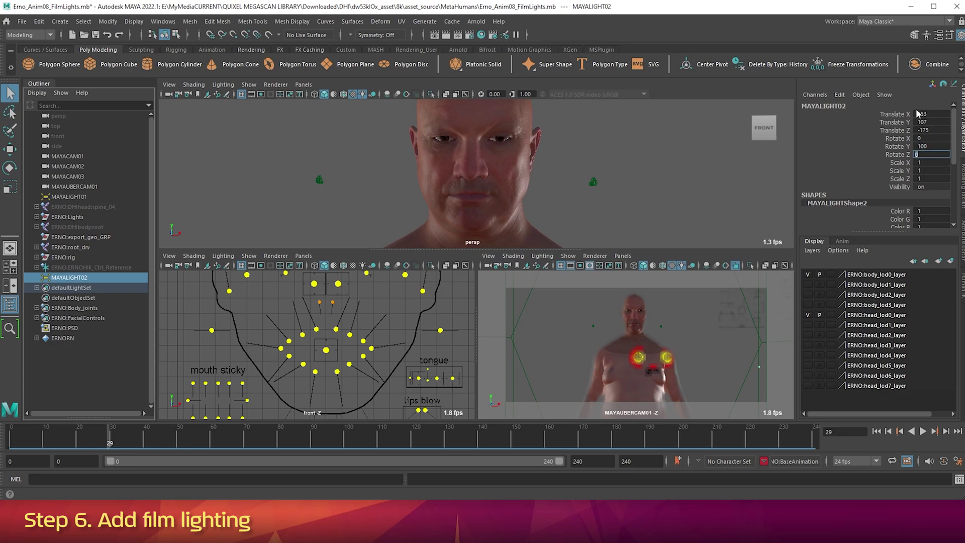
{"action": "key", "text": "Return"}
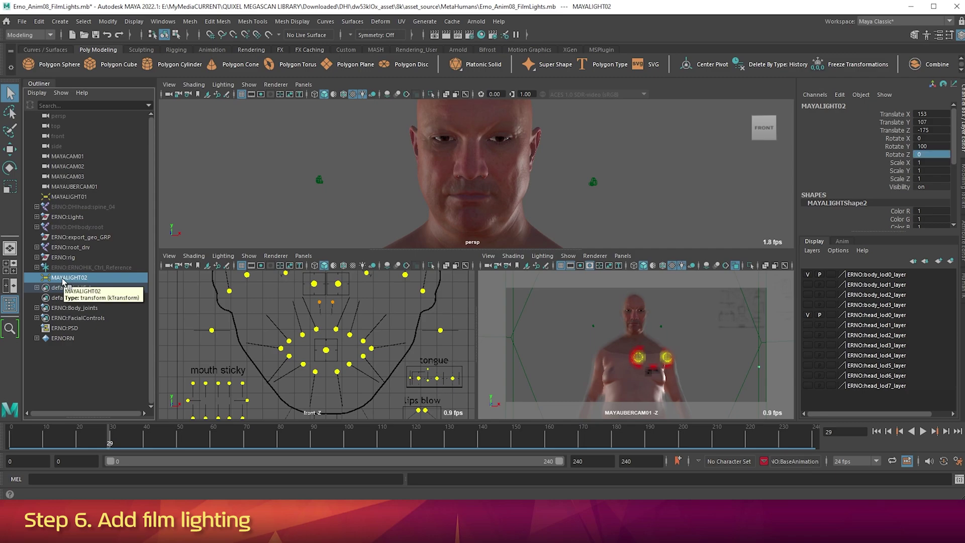
Duplicate MAYALIGHT02 and position the copy at Translate X 25, Translate Y 139 and Translate Z 74
{"action": "key", "text": "ctrl+d"}
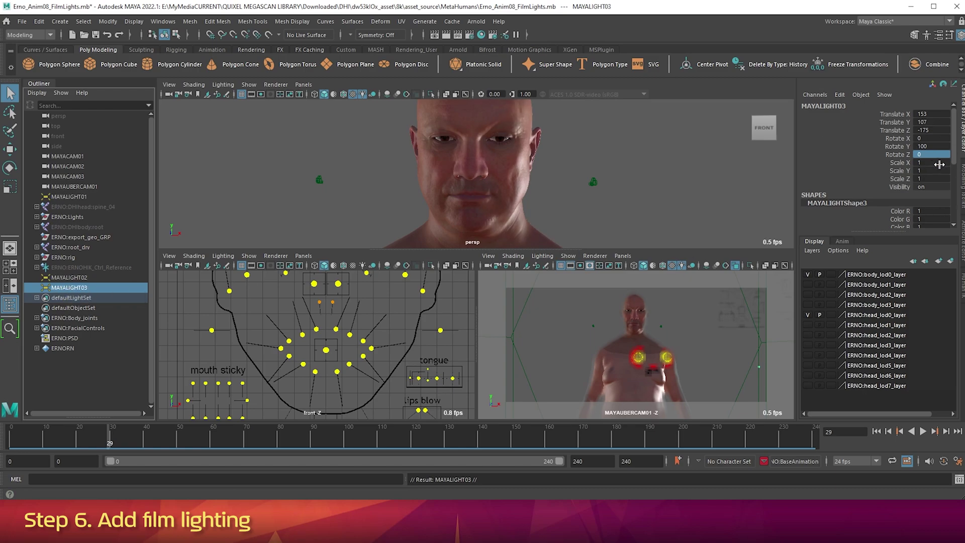
{"action": "left_click", "coordinate": [932, 114]}
{"action": "type", "text": "25"}
{"action": "key", "text": "Tab"}
{"action": "type", "text": "139"}
{"action": "key", "text": "Tab"}
{"action": "type", "text": "74"}
Set MAYALIGHT03's Rotate Y to 8 and Rotate Z to 0
{"action": "key", "text": "Tab"}
{"action": "key", "text": "Tab"}
{"action": "type", "text": "8"}
{"action": "key", "text": "Tab"}
{"action": "type", "text": "0"}
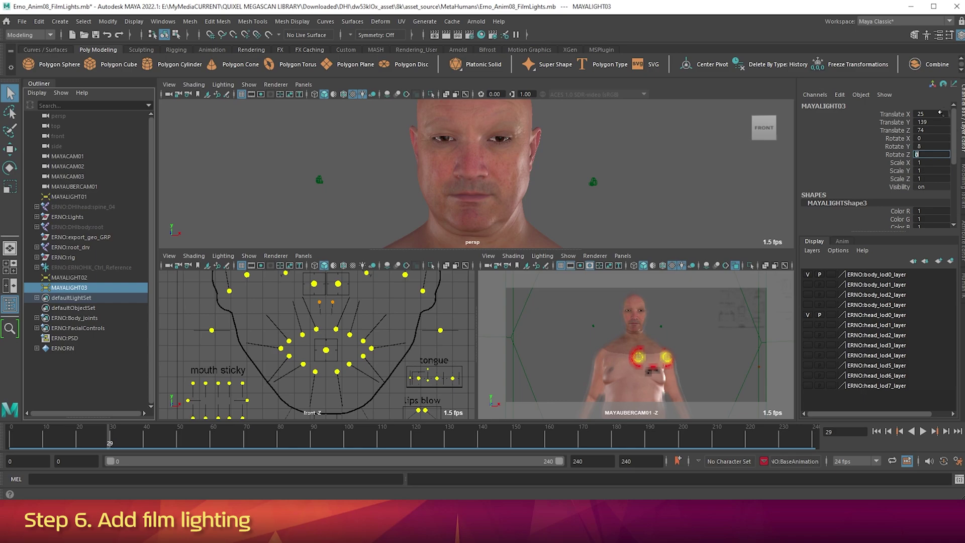
{"action": "key", "text": "Return"}
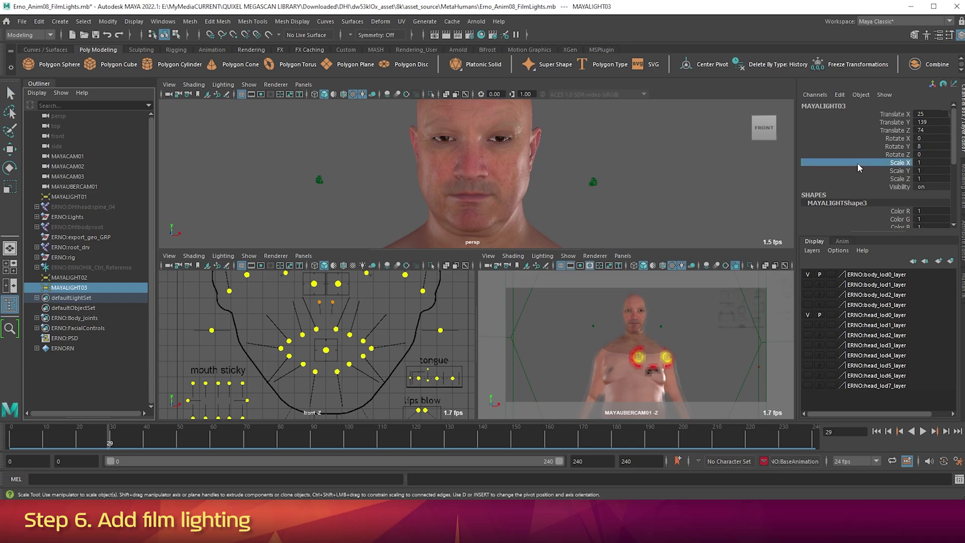